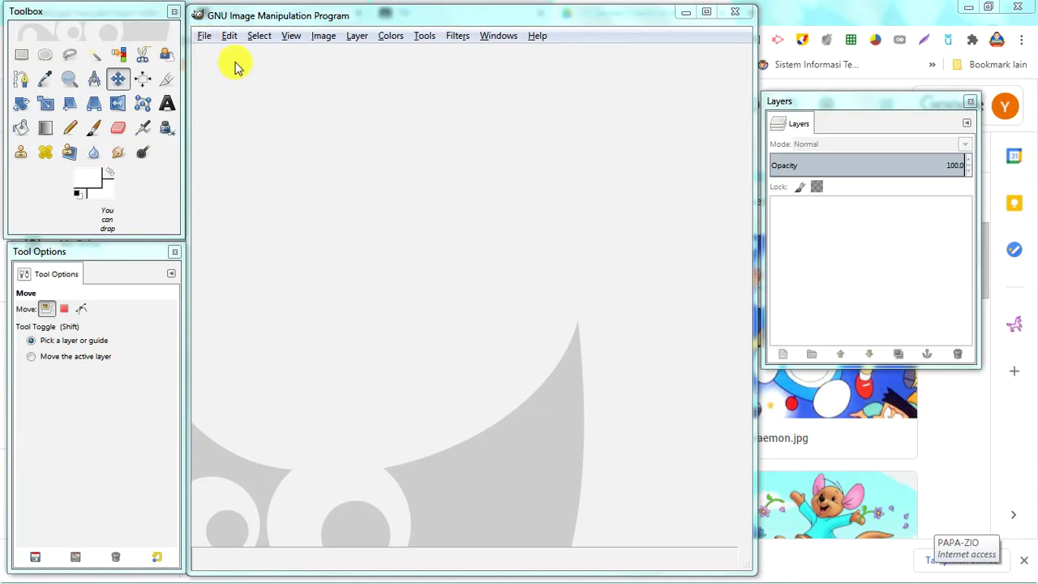
Minimise the empty GIMP window to reveal the 'Pic Gambar Praktik Kelas V' Drive folder
click(683, 12)
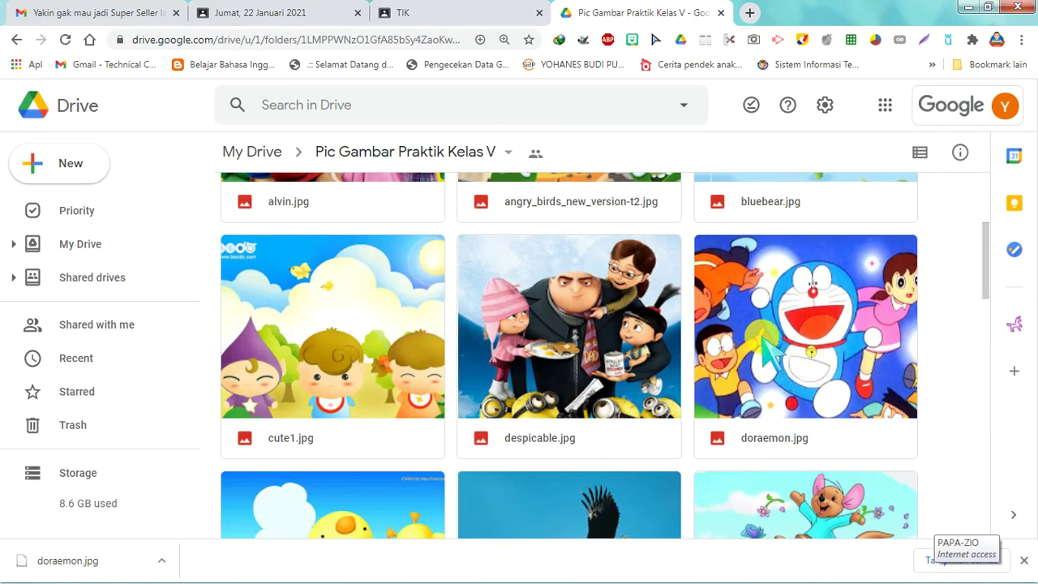
Download doraemon.jpg from the Drive practice folder and show it in the Downloads folder
click(427, 14)
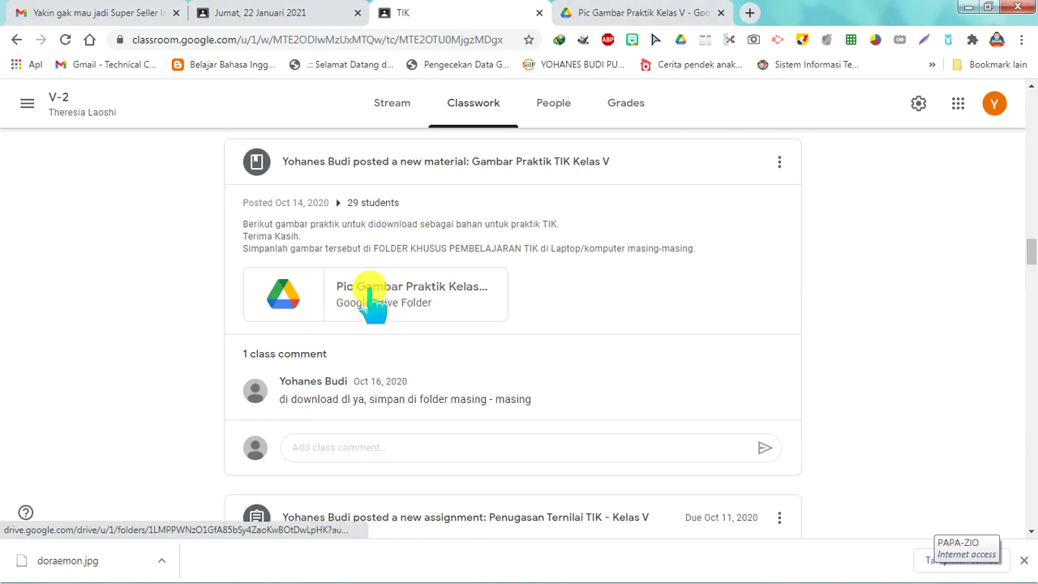
click(644, 14)
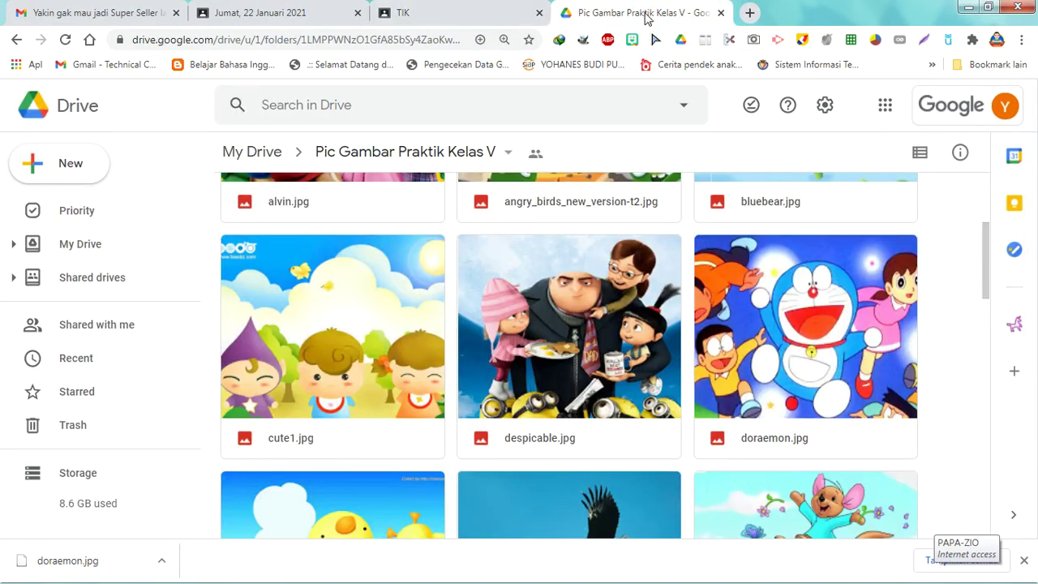
double_click(783, 370)
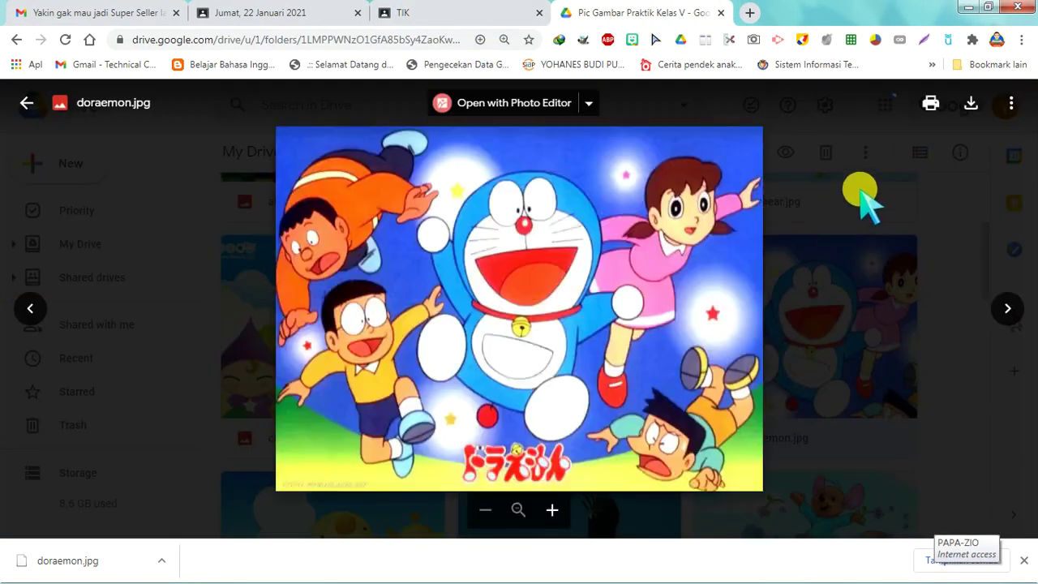
click(971, 105)
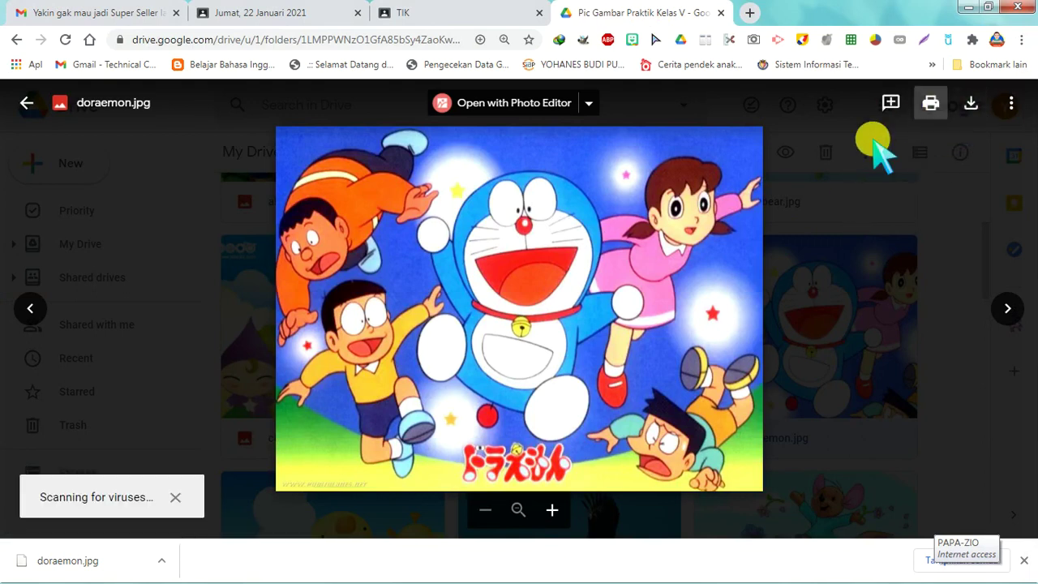
click(162, 562)
click(184, 511)
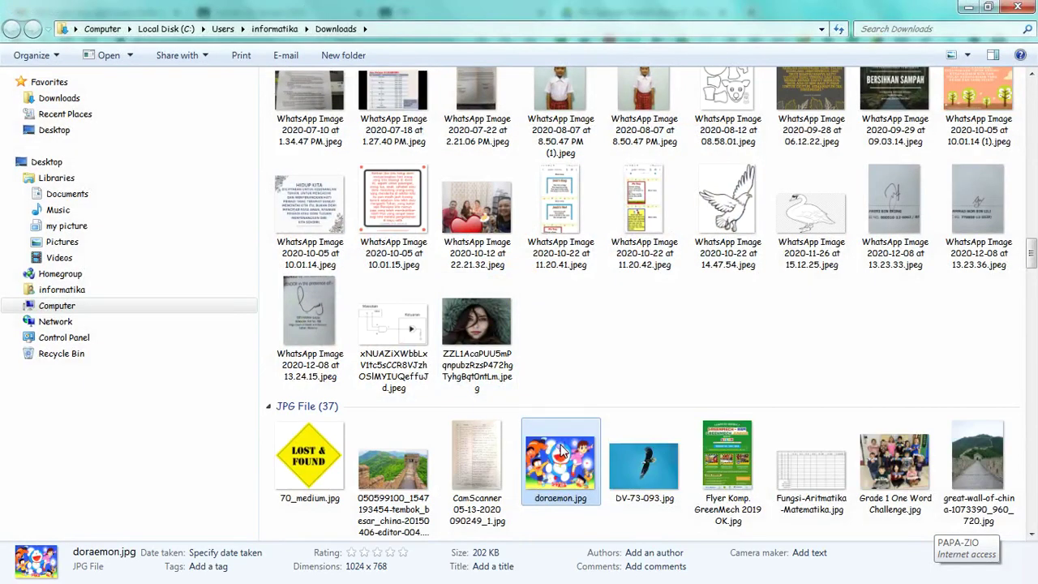
Cut doraemon.jpg from Downloads, open the Documents 5.1 folder, then return to GIMP
right_click(561, 453)
click(616, 477)
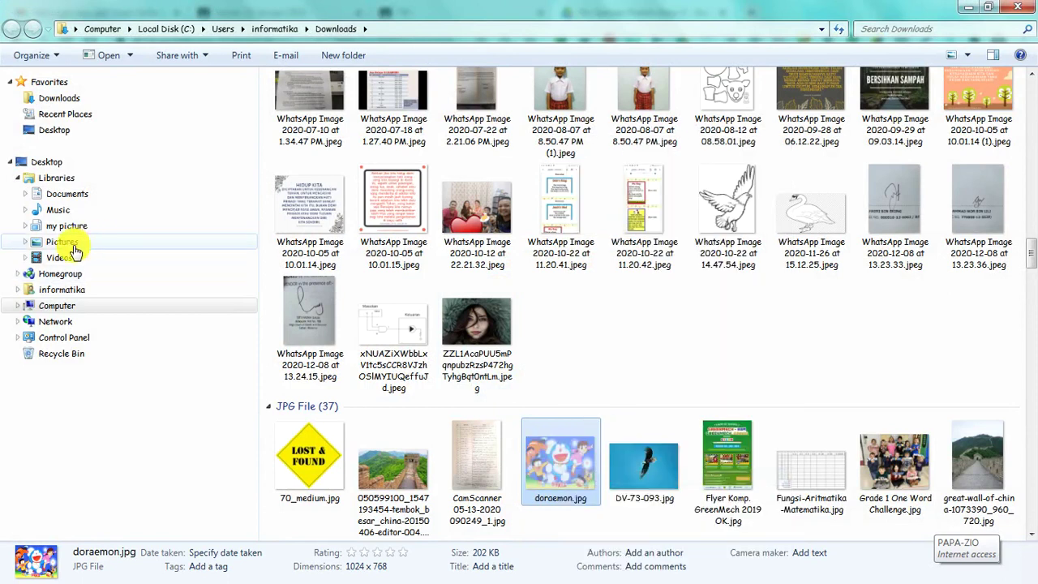
click(67, 193)
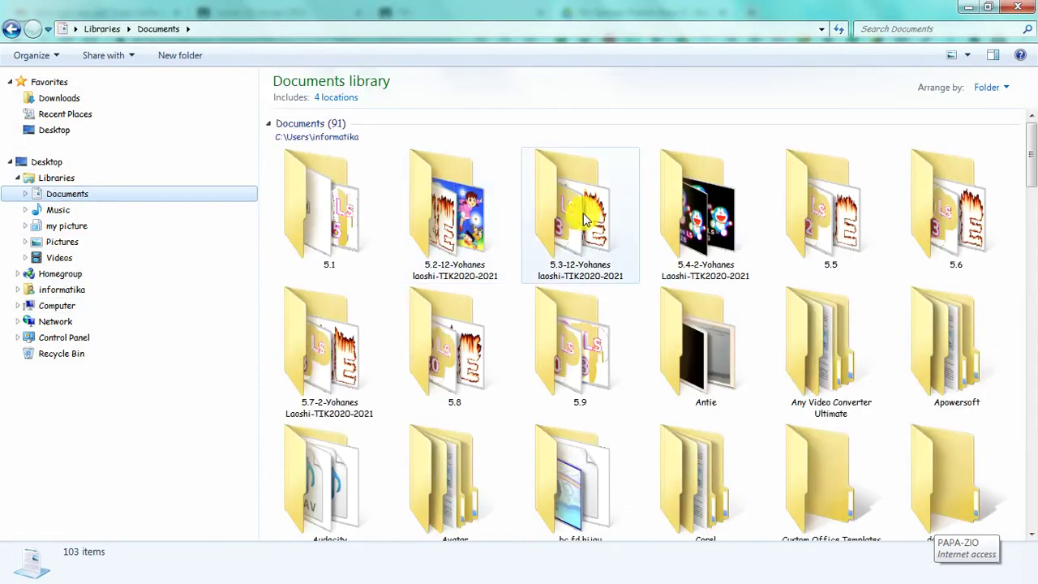
double_click(329, 209)
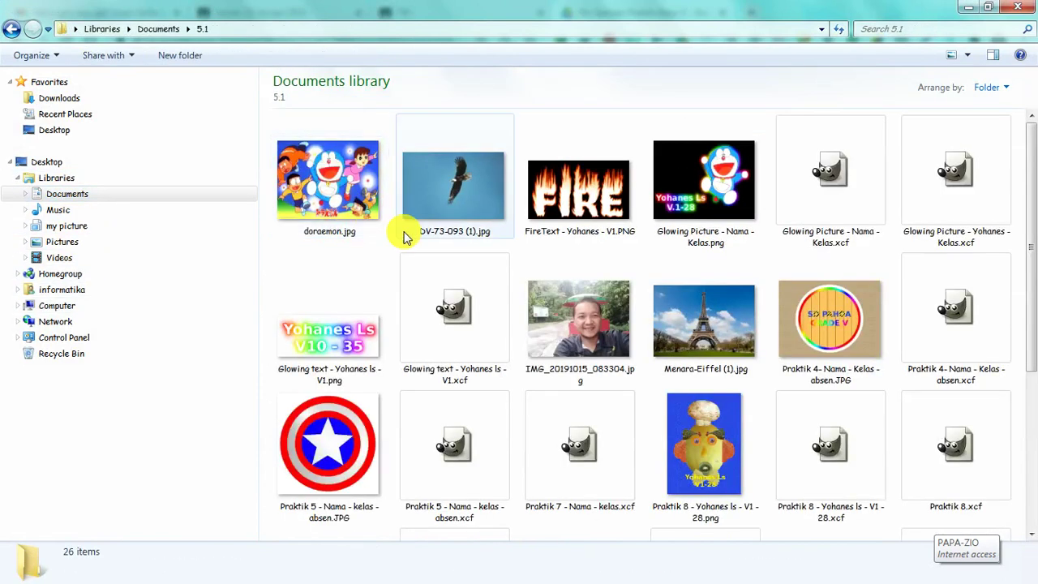
click(965, 10)
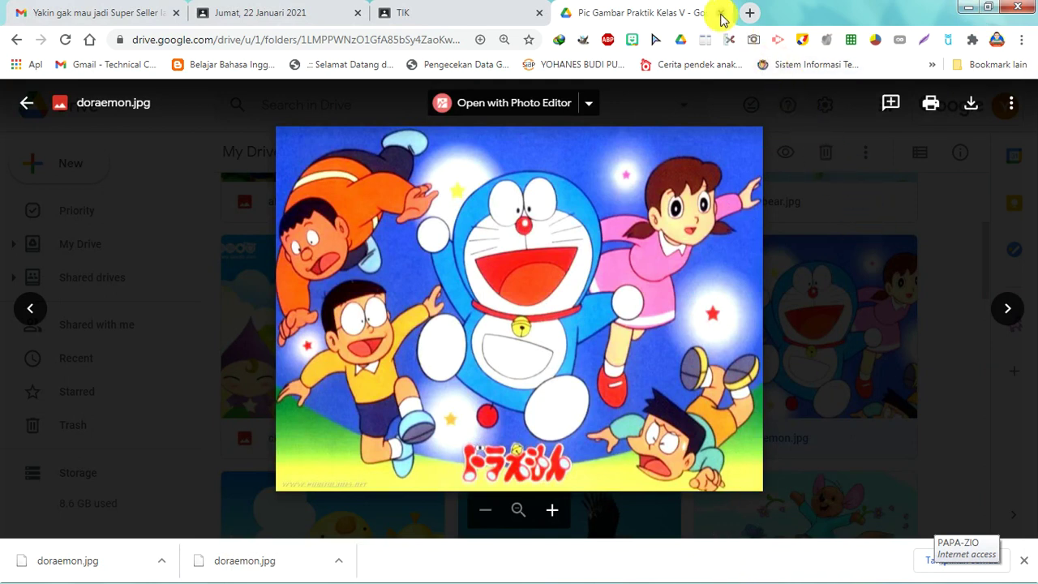
key(alt+Tab)
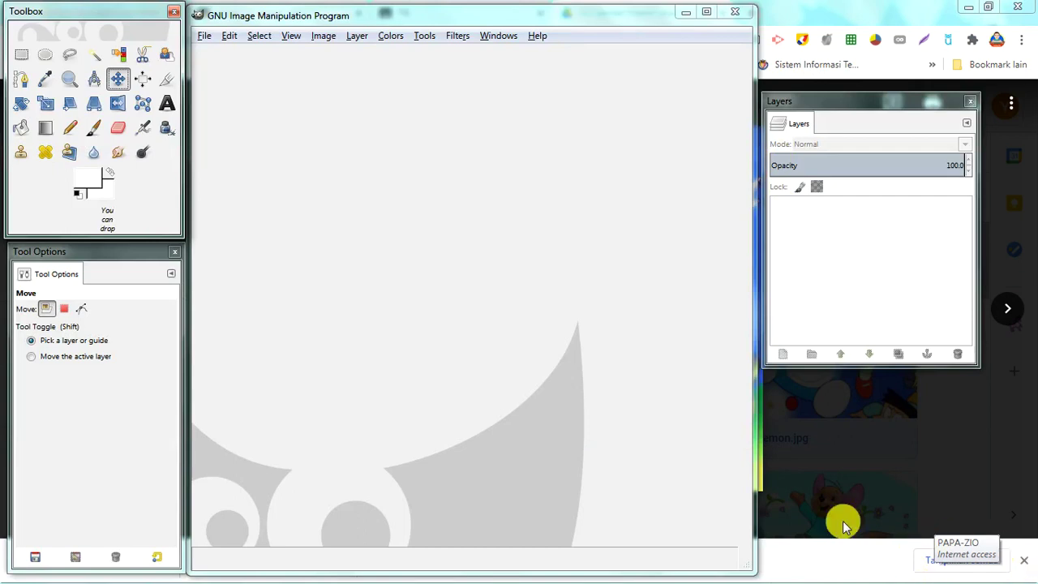
Open doraemon.jpg (1024 × 768) as a new image in GIMP
click(204, 35)
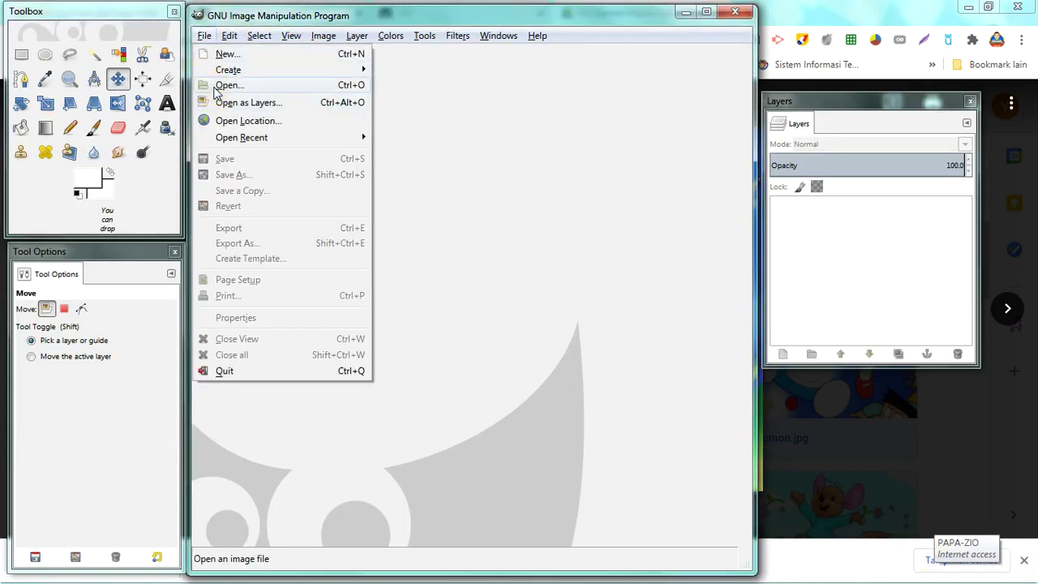
click(227, 85)
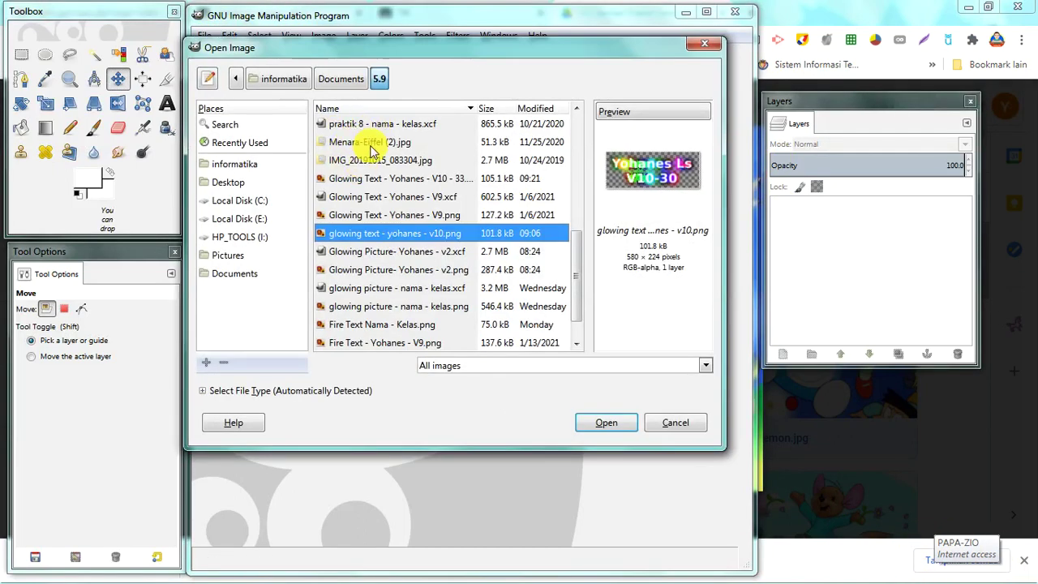
scroll(377, 242, down, 1)
click(375, 342)
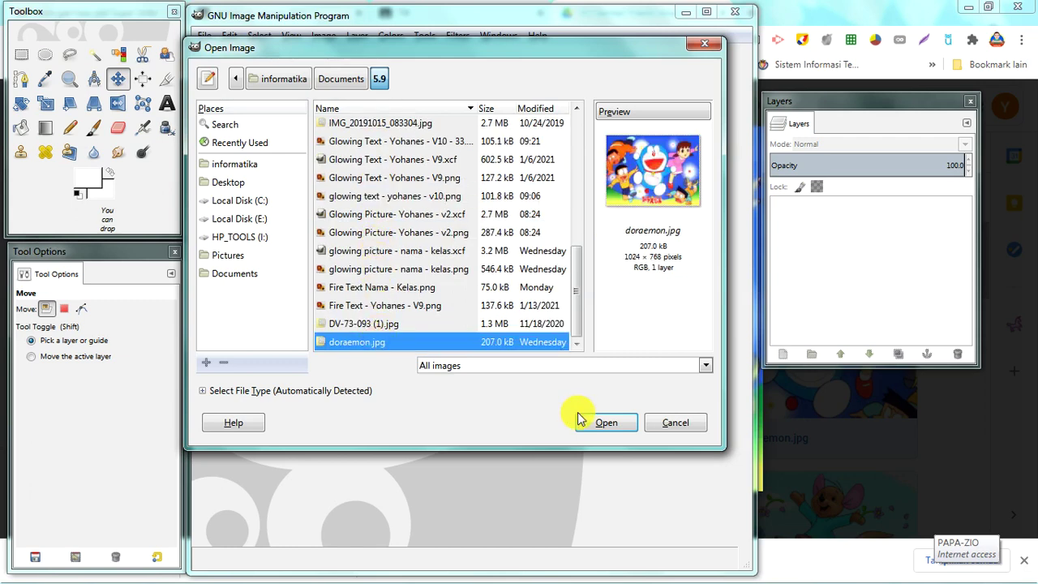
click(592, 424)
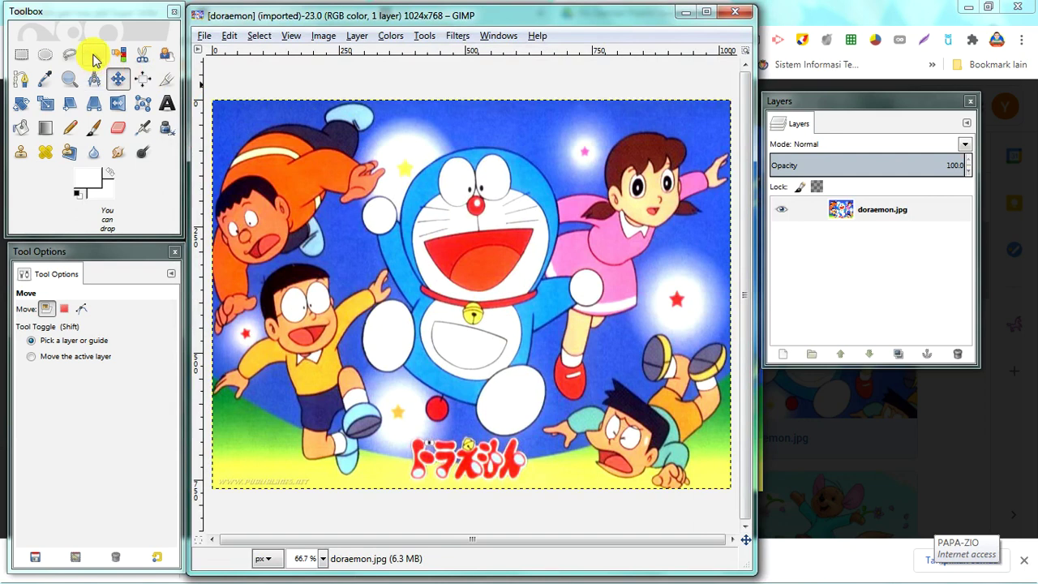
click(94, 55)
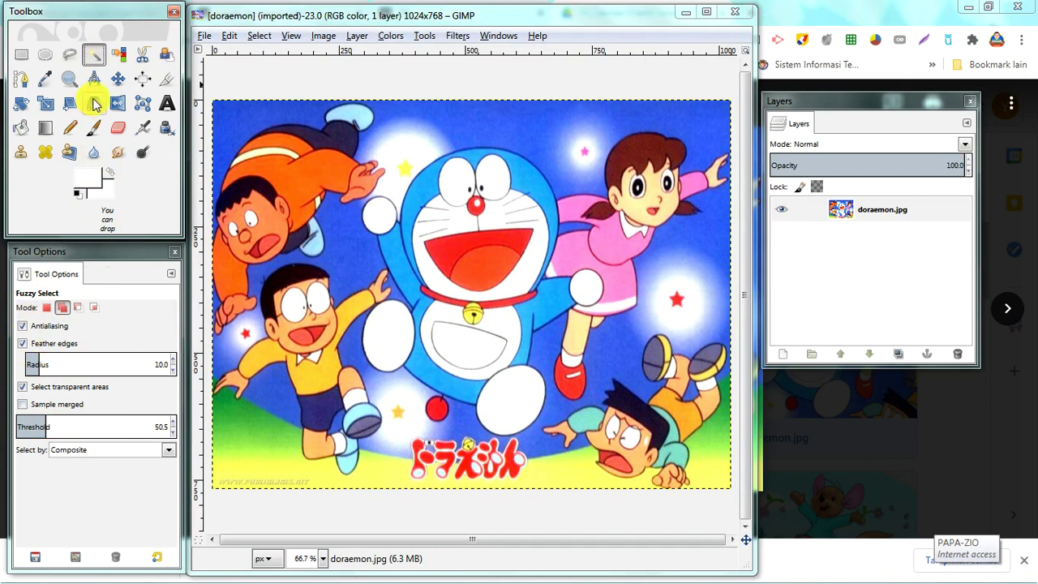
Set the selection tools to Add mode with feathered edges turned off
click(22, 345)
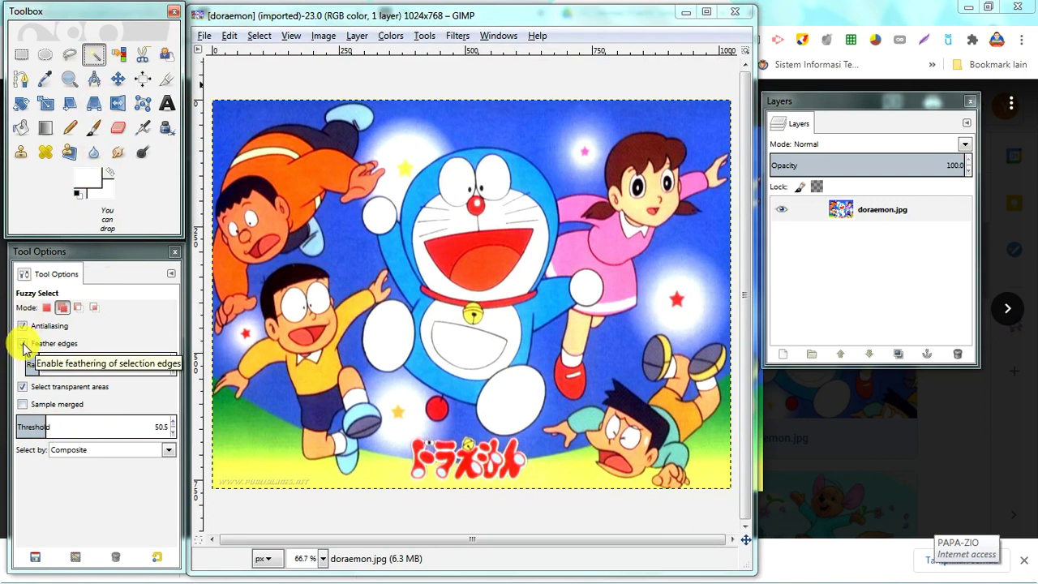
click(23, 344)
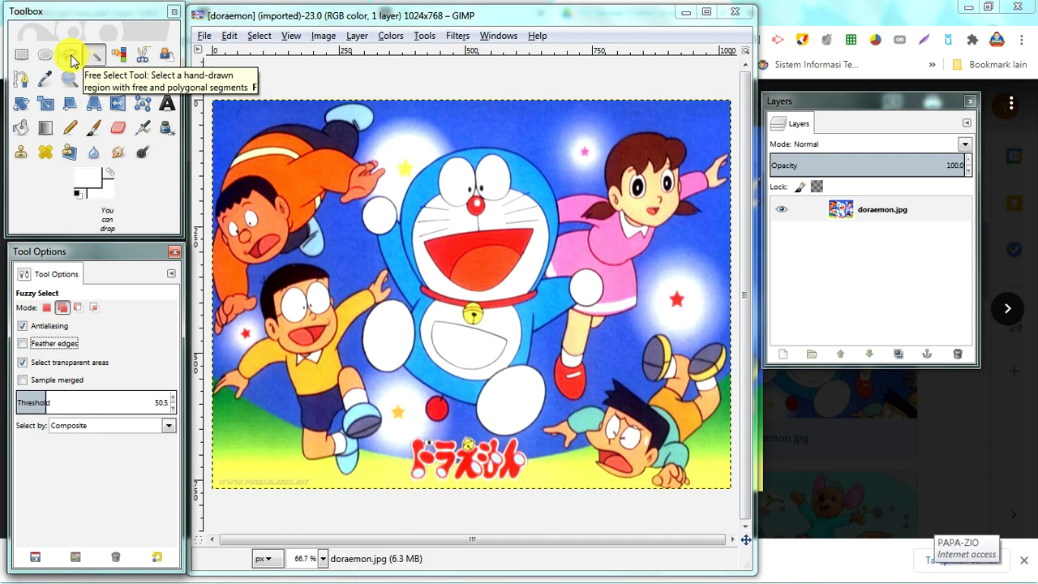
click(71, 56)
click(62, 308)
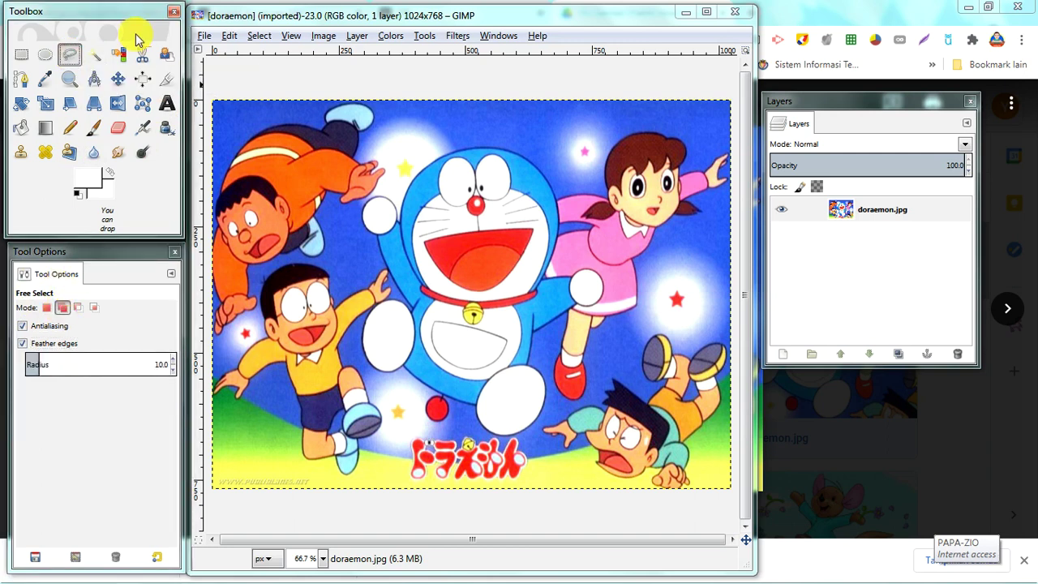
click(93, 56)
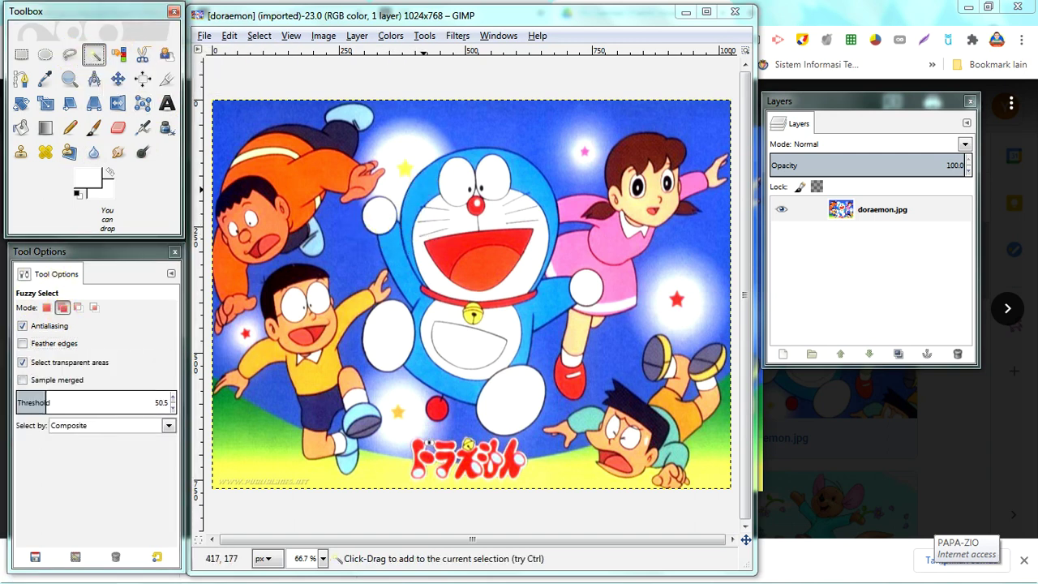
Fuzzy-select Doraemon's head, hands, foot and arm, subtracting the red ball
click(429, 197)
click(379, 215)
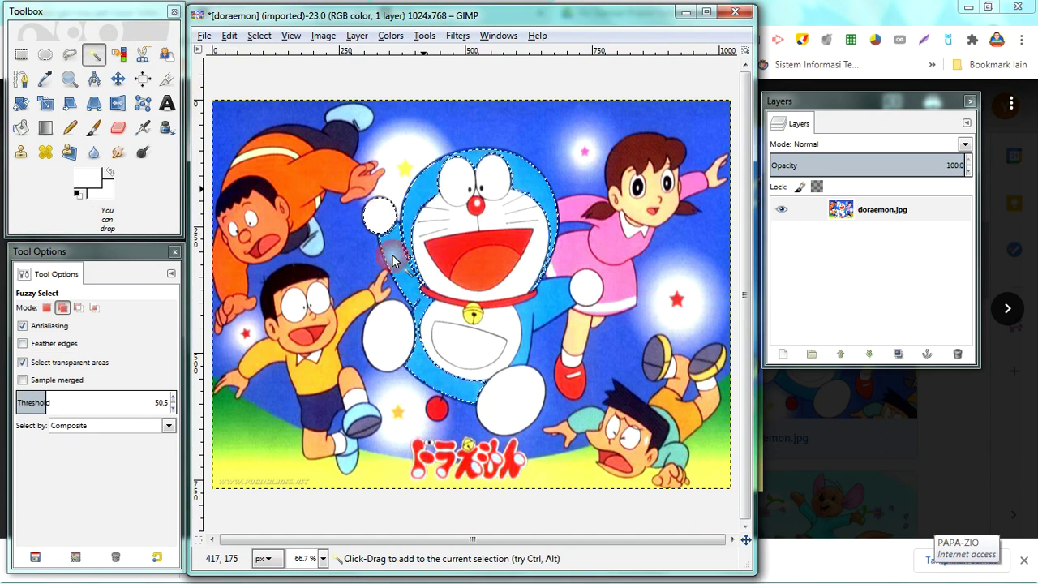
click(386, 333)
click(509, 397)
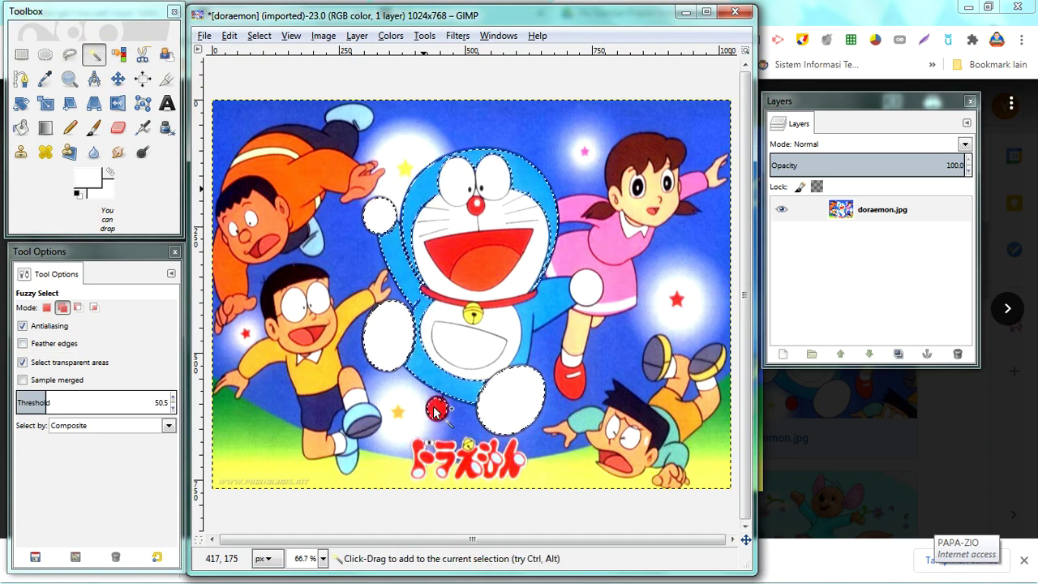
click(436, 411)
click(543, 311)
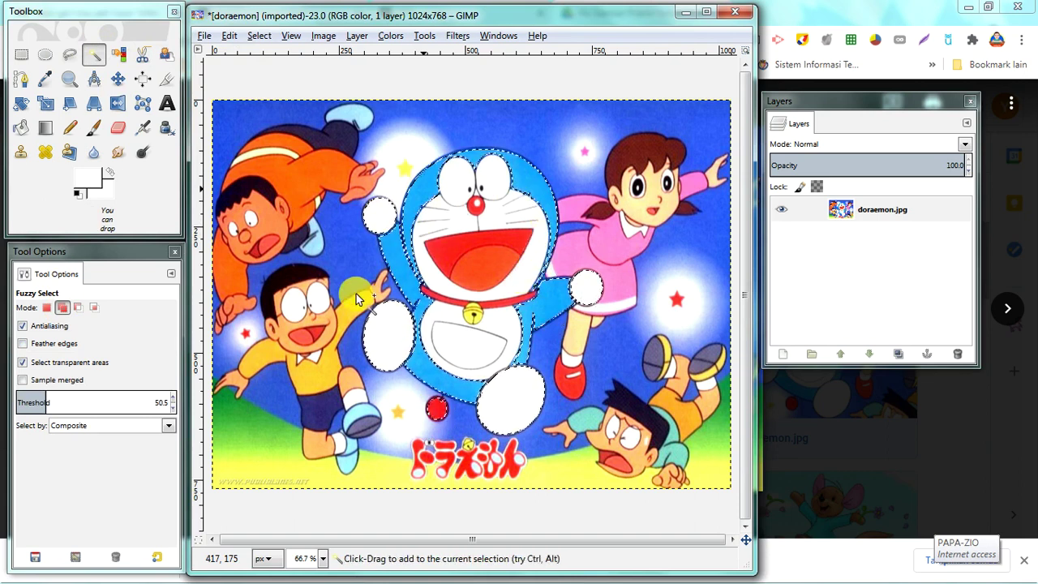
click(438, 407)
ctrl+click(438, 407)
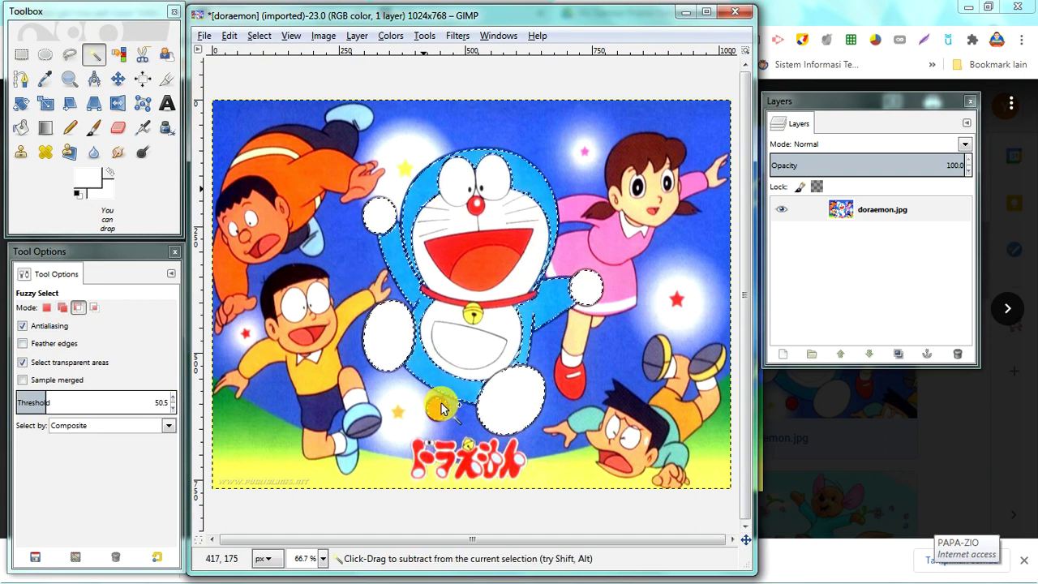
click(458, 390)
key(z)
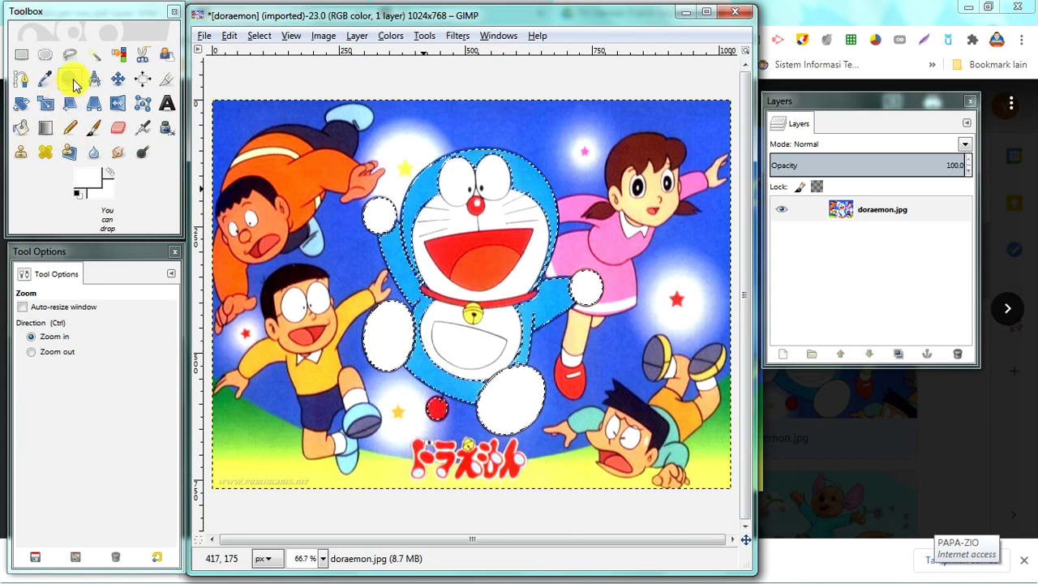
Zoom in to 400% on the red bell at Doraemon's collar
click(448, 420)
click(441, 409)
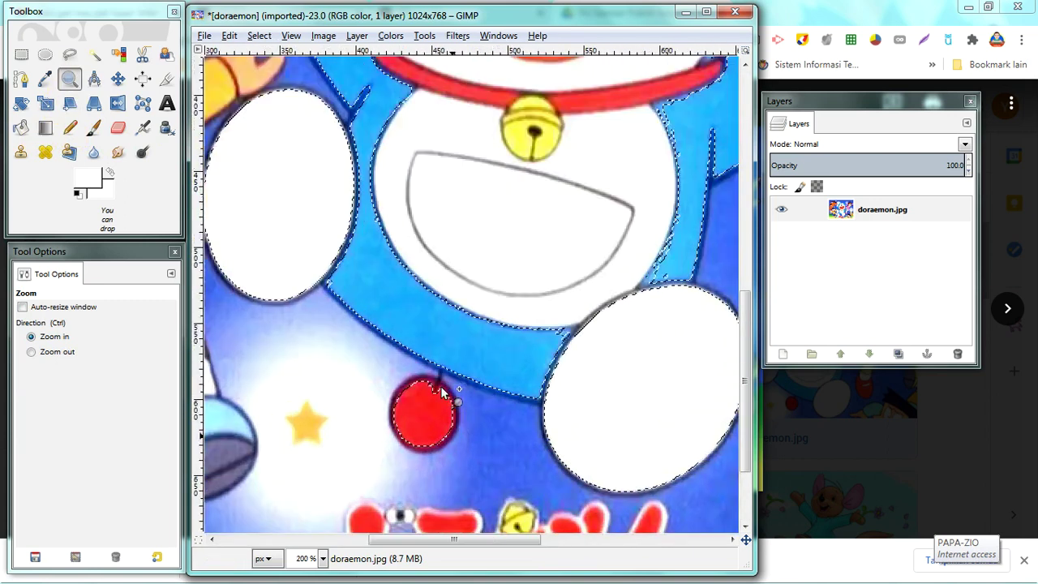
click(445, 398)
click(297, 259)
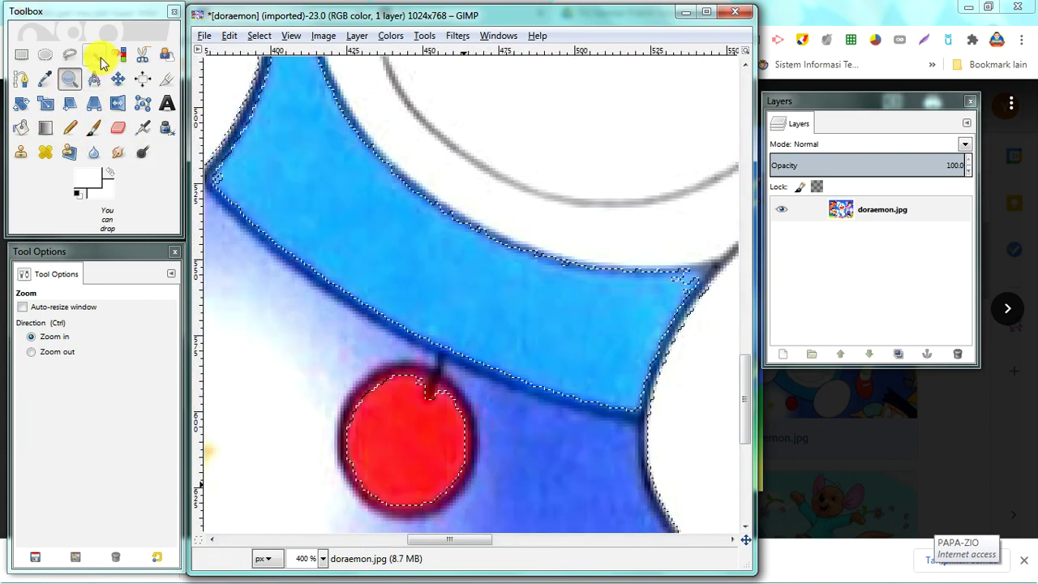
Add the bell's strap strip from the collar to the selection with Free Select
click(68, 54)
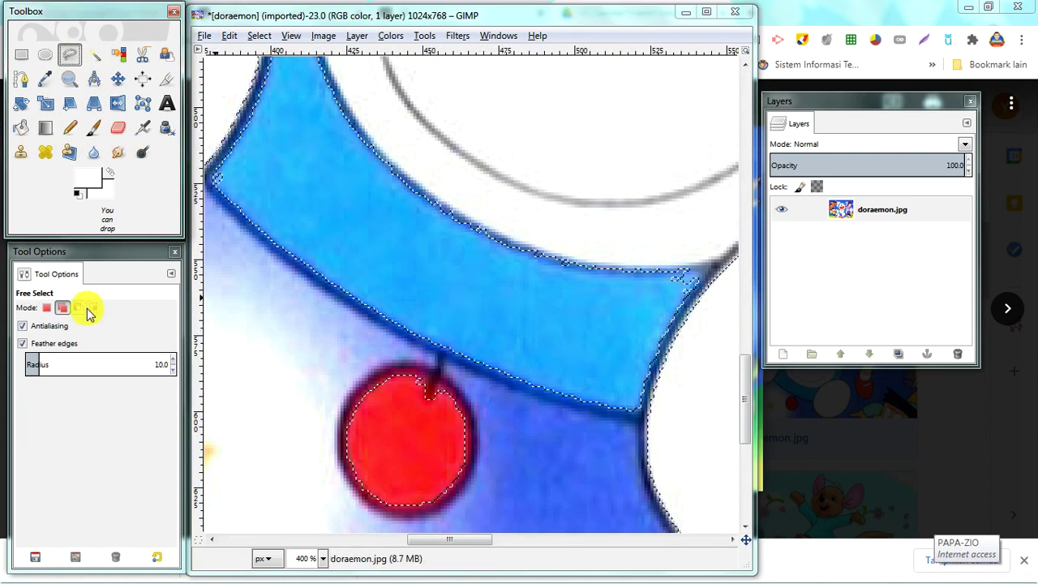
click(436, 335)
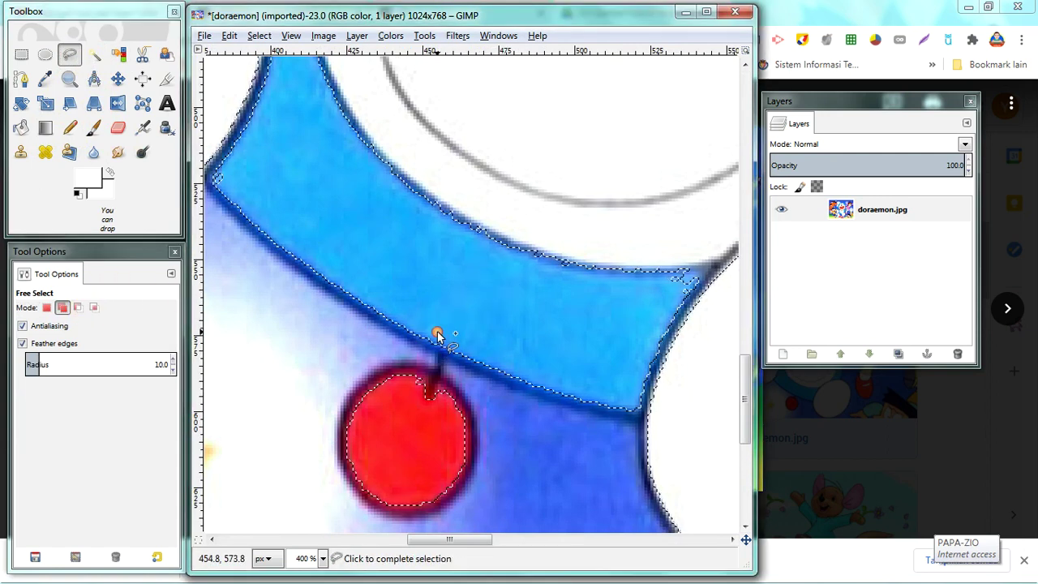
click(415, 406)
click(435, 407)
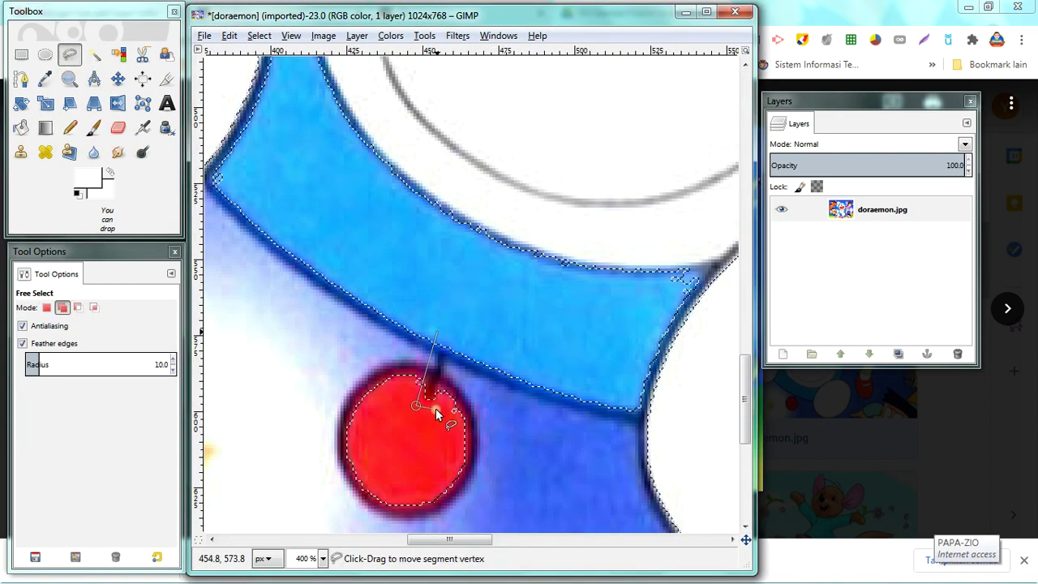
click(454, 341)
click(436, 333)
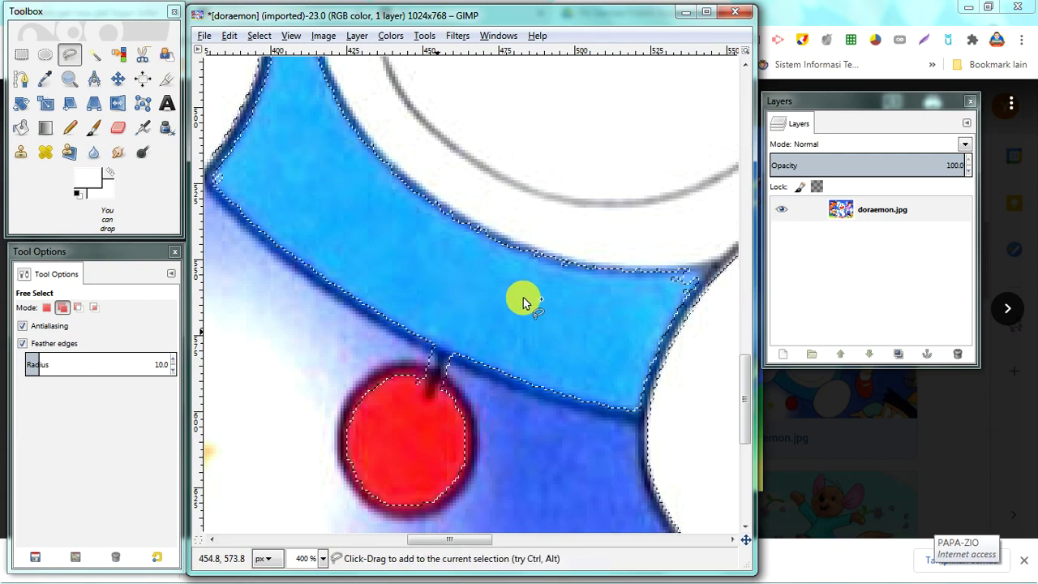
Zoom back out until the whole image shows at 100%
key(z)
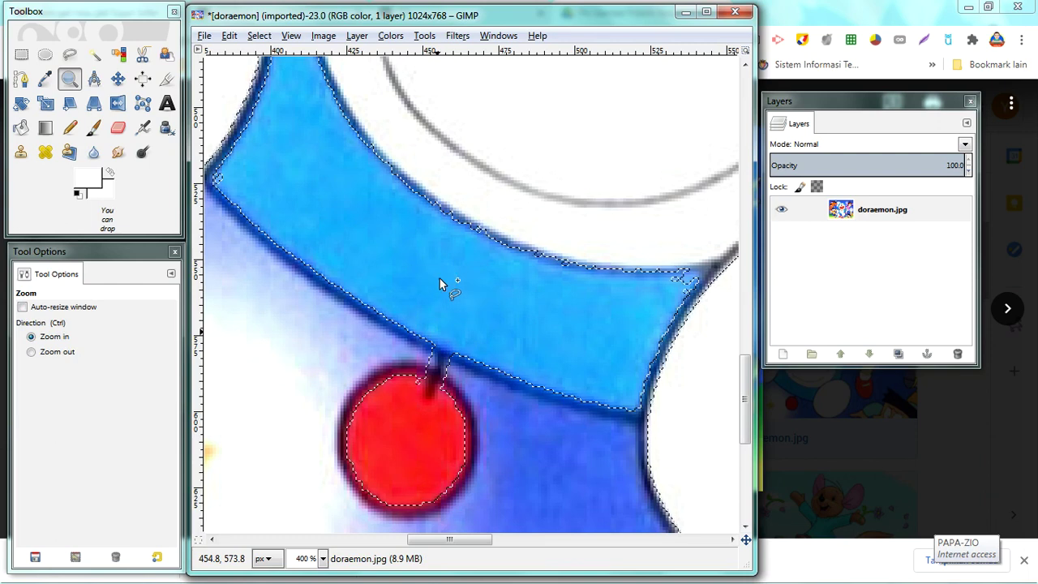
click(439, 278)
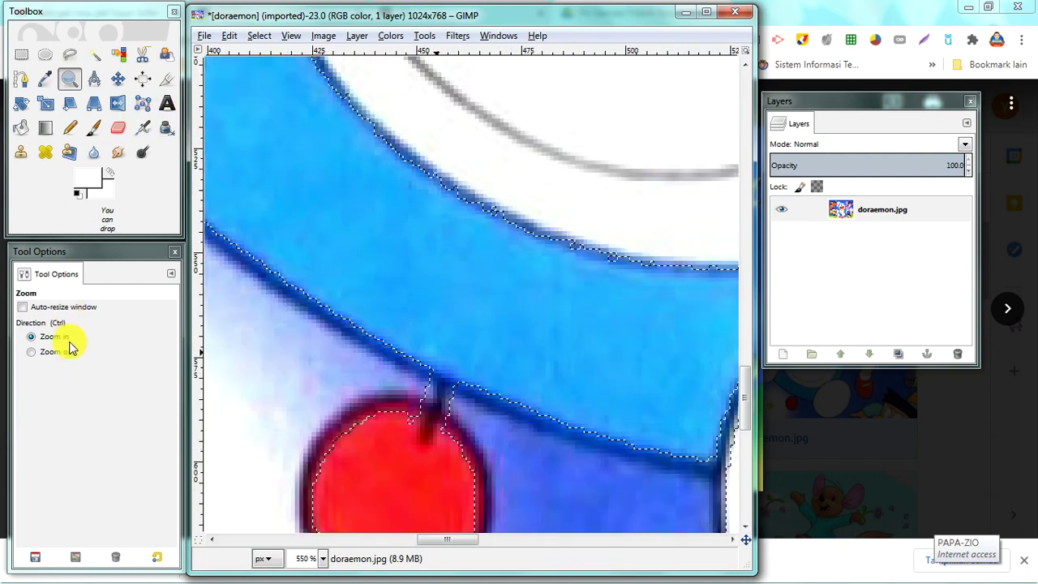
click(71, 347)
click(415, 253)
click(414, 254)
click(415, 253)
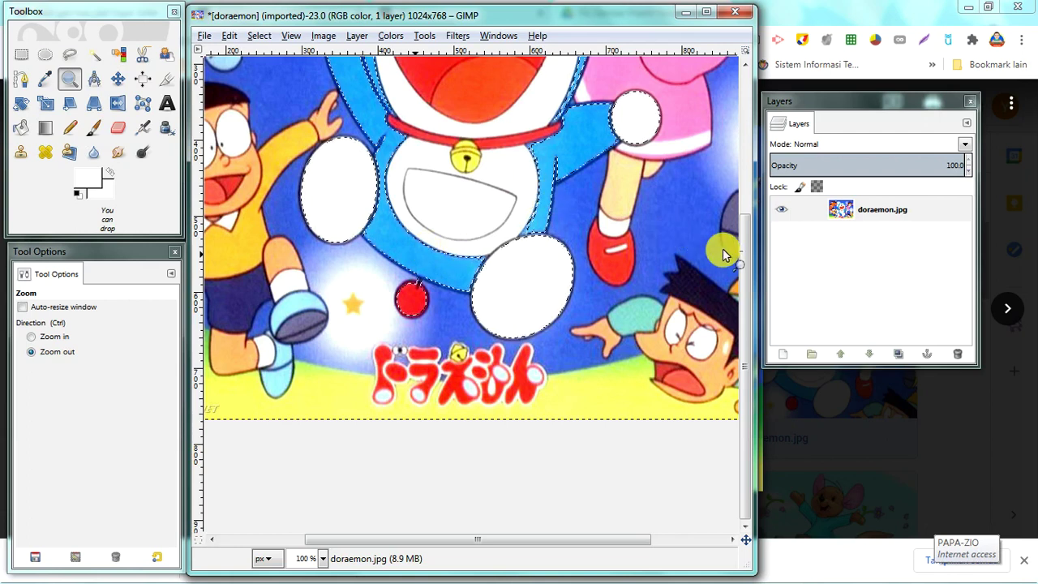
Trace a Free Select outline down Doraemon's left side from the head to the feet
drag(747, 283, 741, 207)
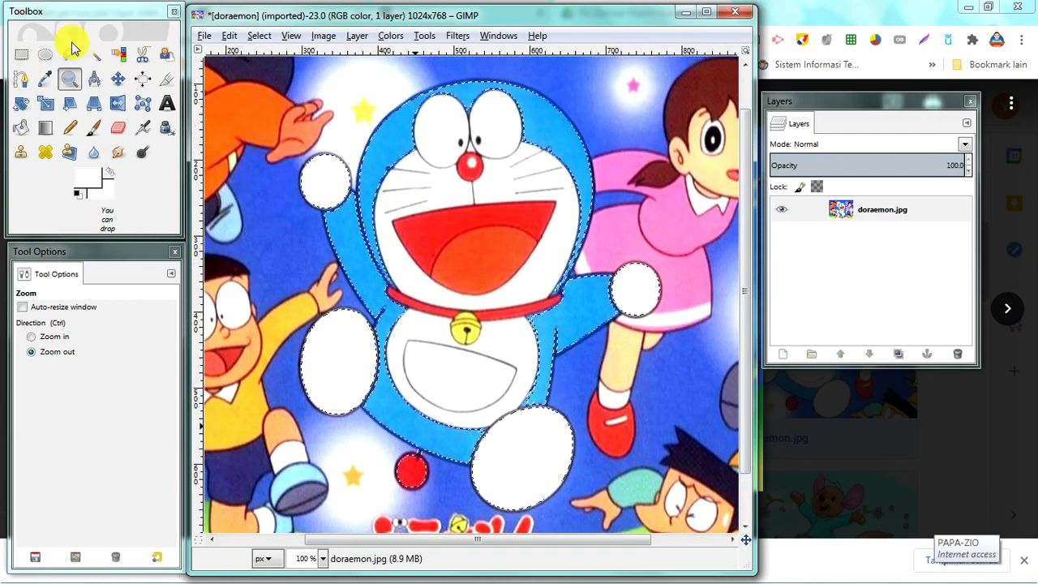
click(69, 54)
drag(384, 213, 406, 306)
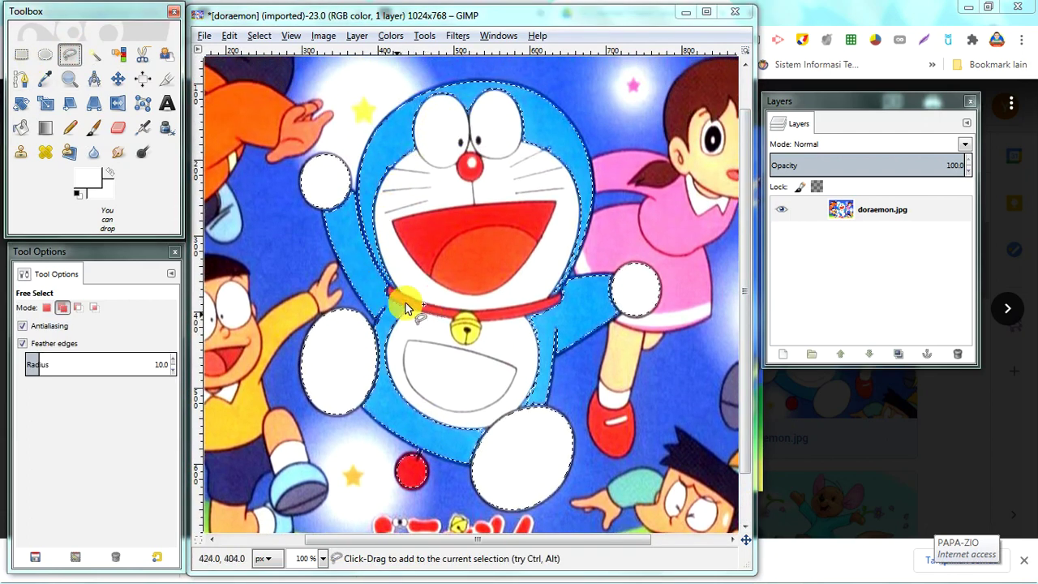
mouse_move(498, 115)
mouse_down()
mouse_move(462, 90)
mouse_move(411, 102)
mouse_up()
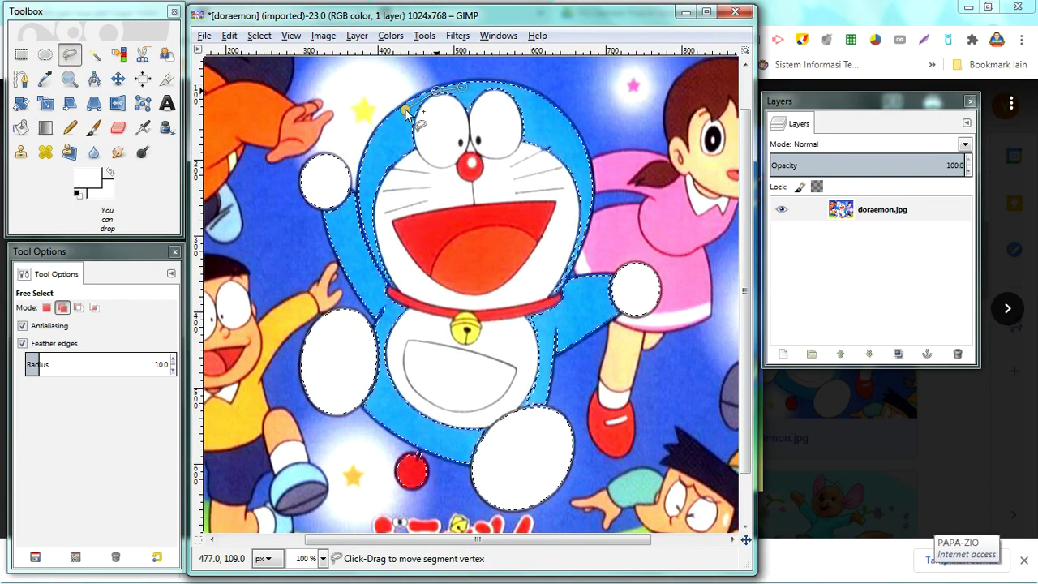
click(406, 109)
click(376, 153)
click(361, 196)
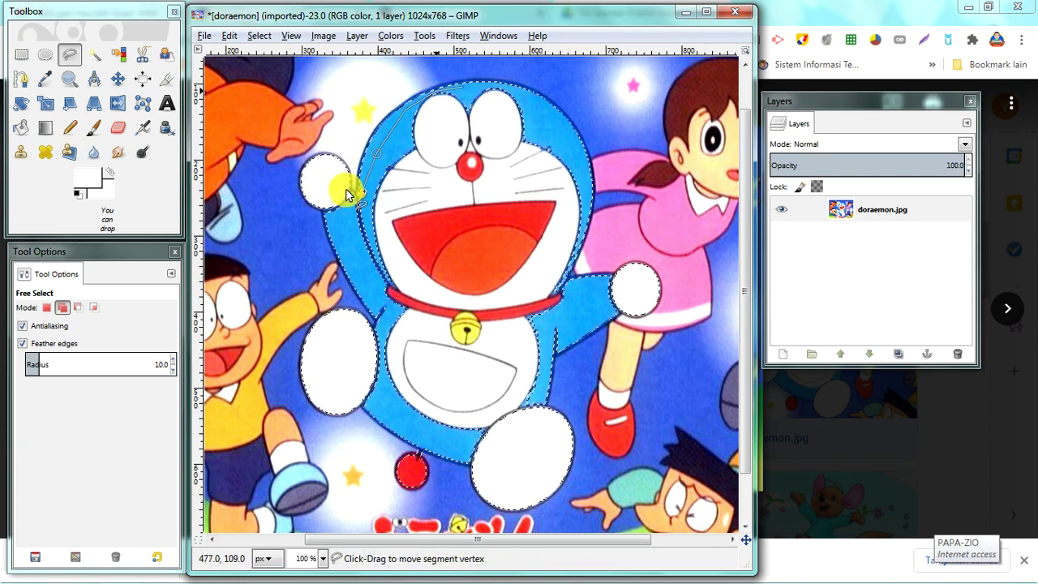
click(344, 187)
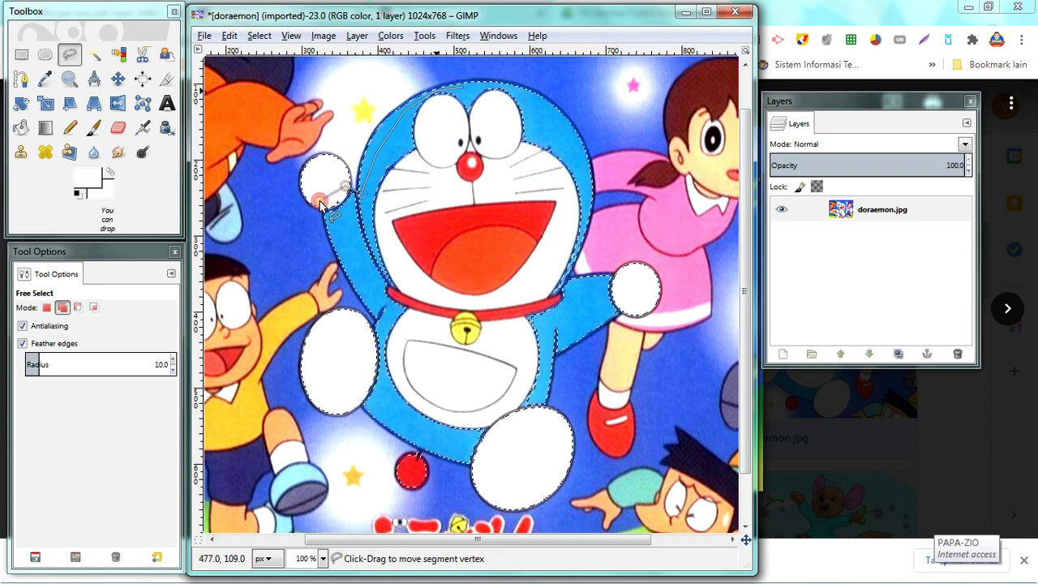
click(376, 331)
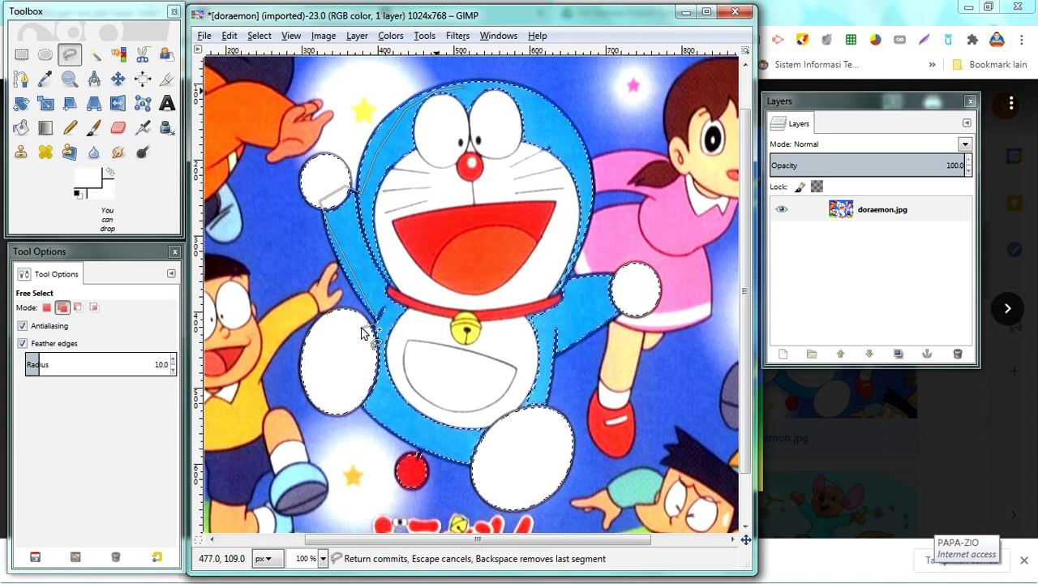
click(353, 401)
click(404, 436)
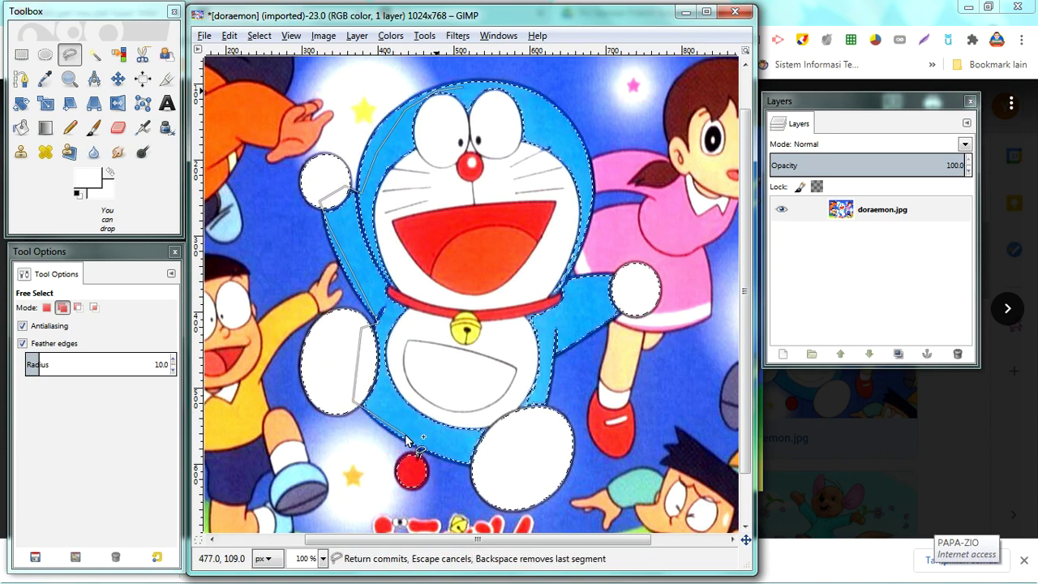
click(480, 470)
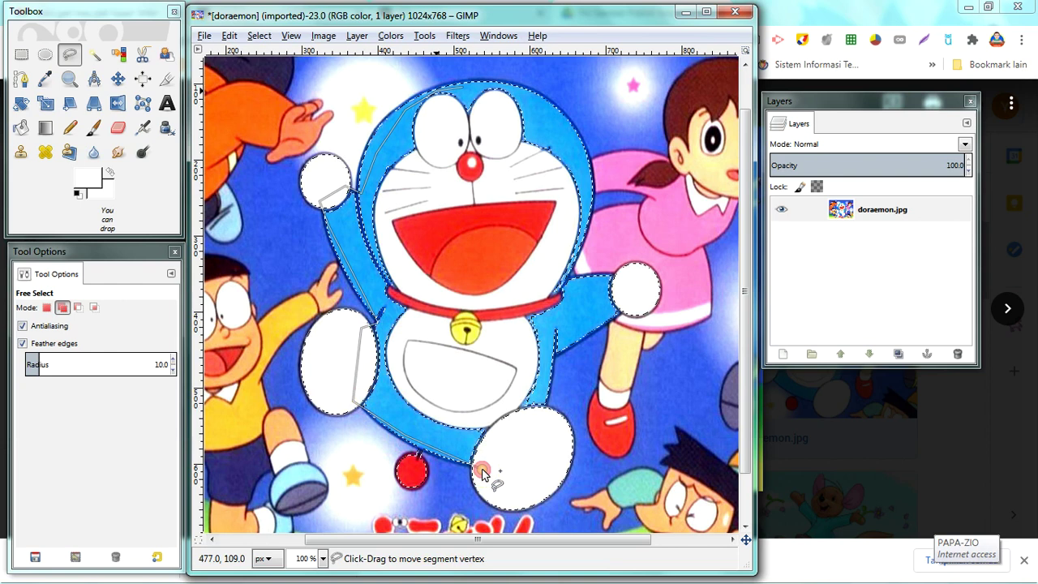
Continue the outline up the right side, around the raised hand and over the head, closing it
click(541, 396)
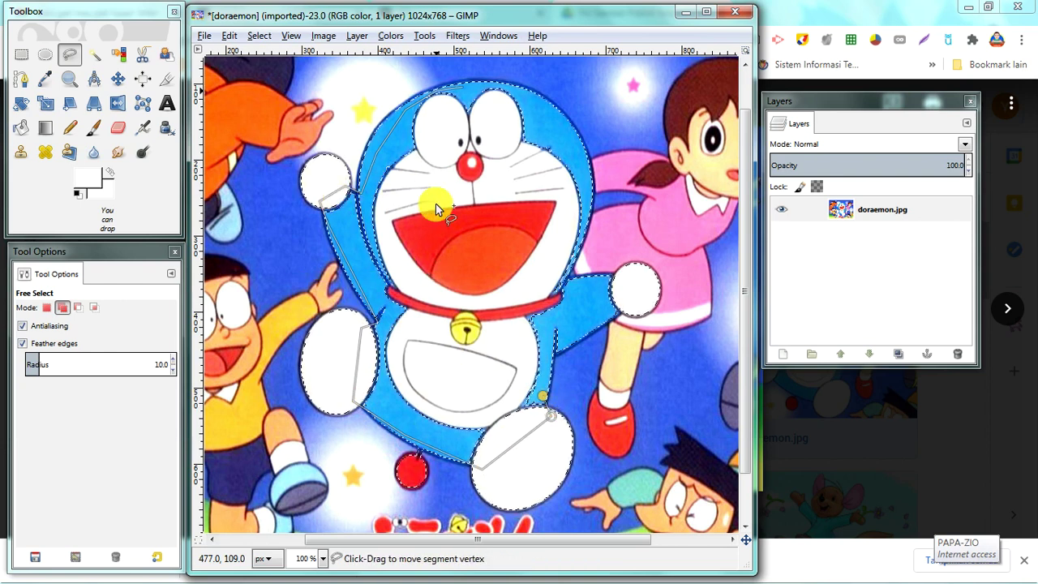
click(547, 358)
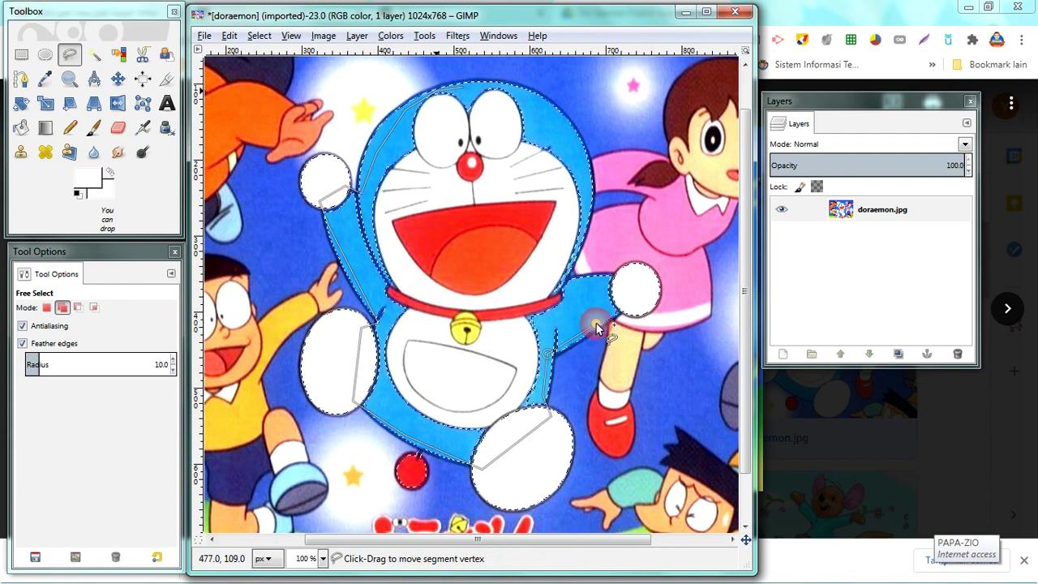
click(632, 305)
click(625, 276)
click(585, 278)
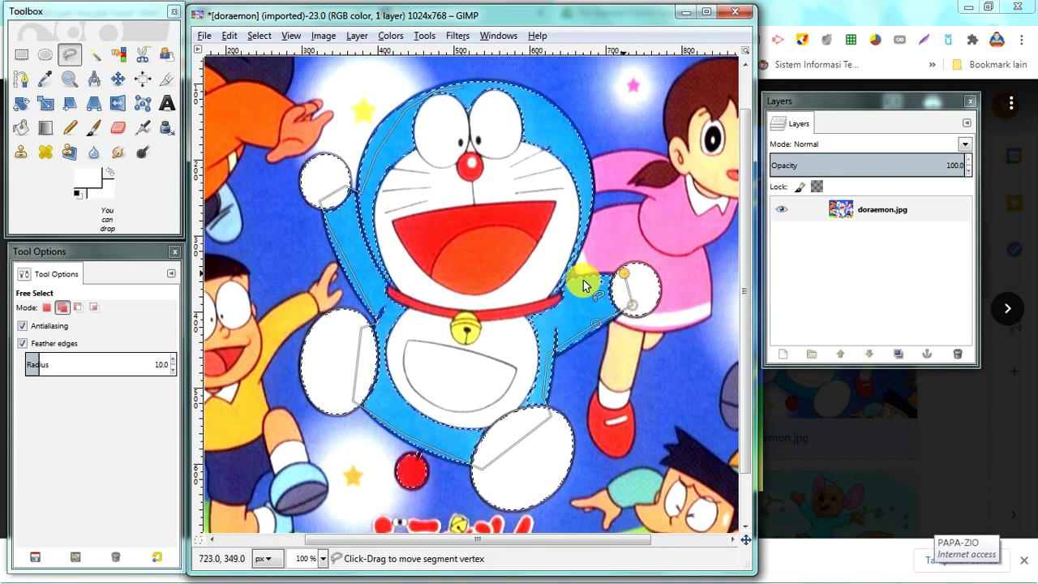
click(572, 268)
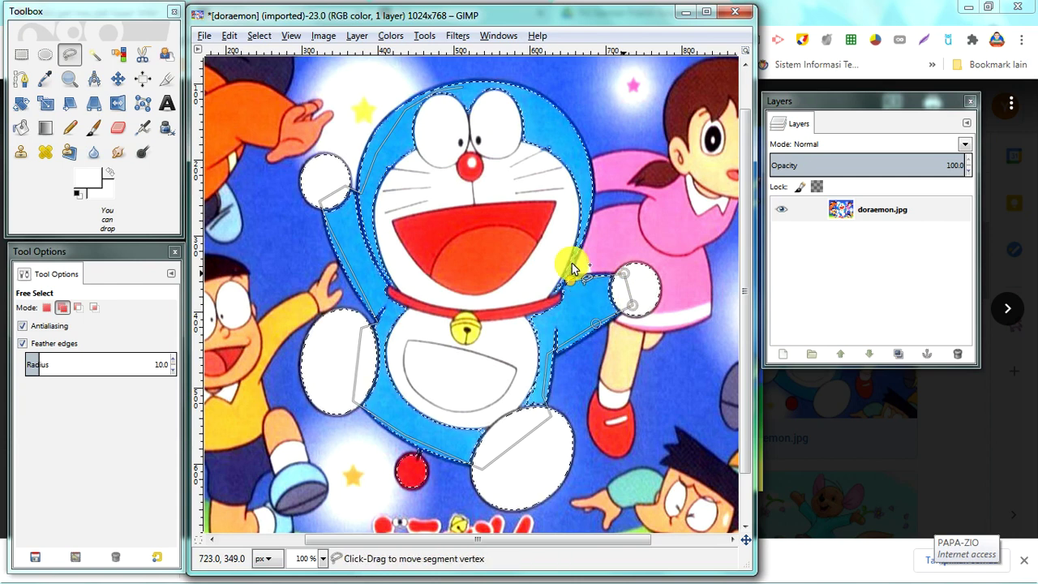
click(587, 234)
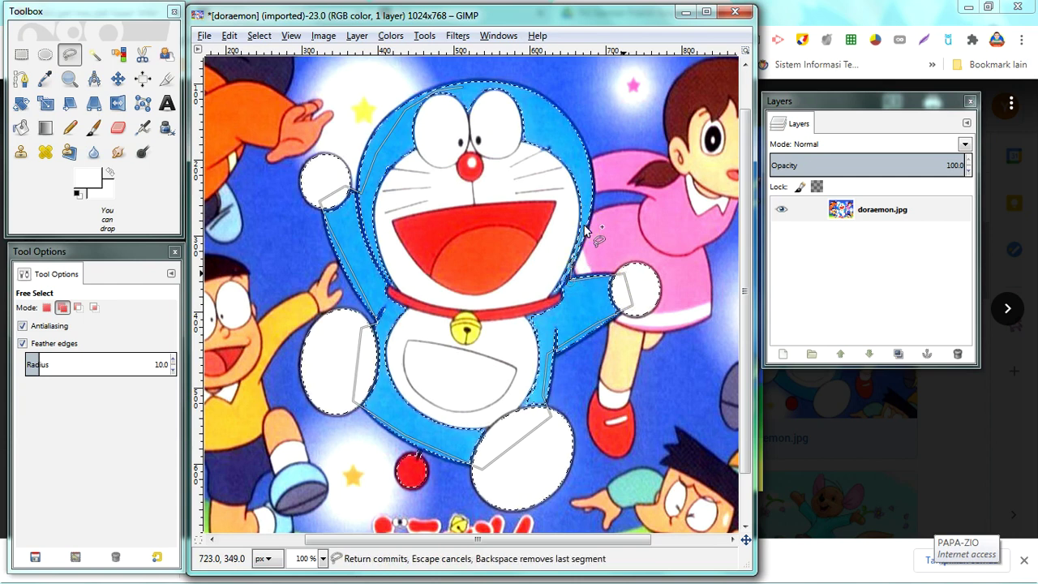
click(579, 153)
click(543, 113)
click(533, 102)
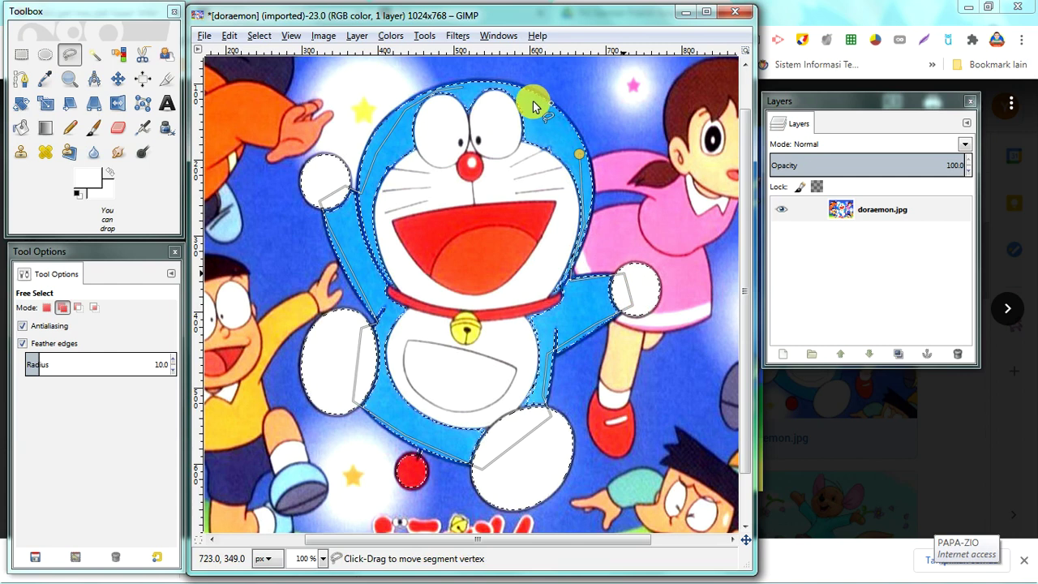
click(502, 87)
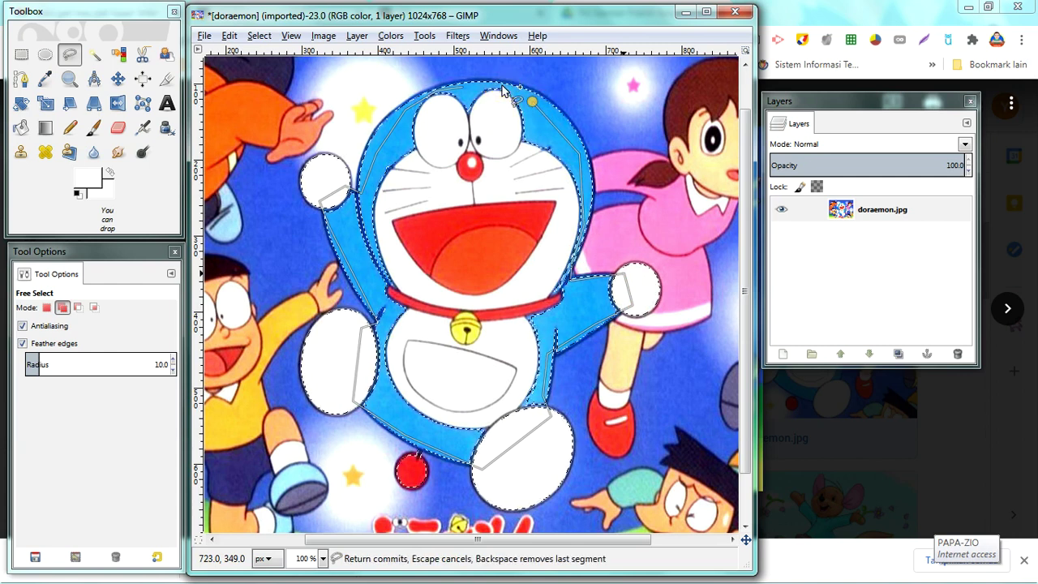
click(464, 88)
click(430, 132)
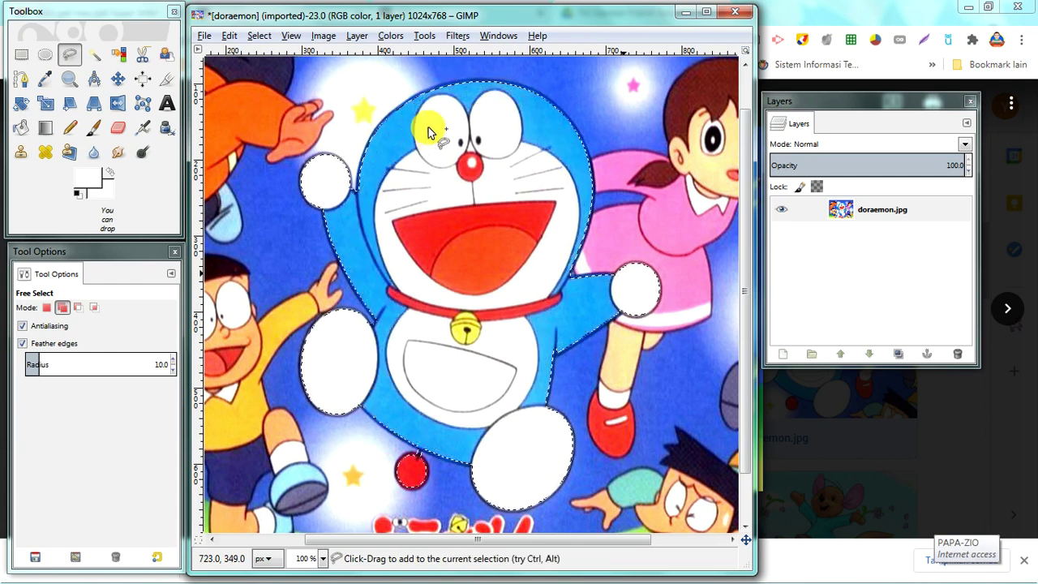
Copy the selected Doraemon and paste it as a new 'Pasted Layer' above doraemon.jpg
click(48, 308)
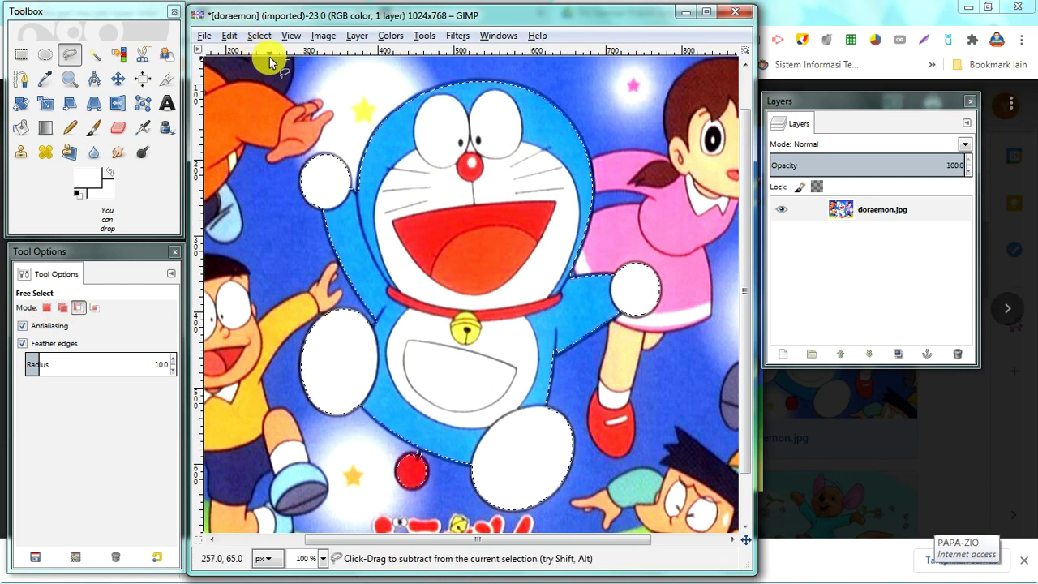
click(230, 38)
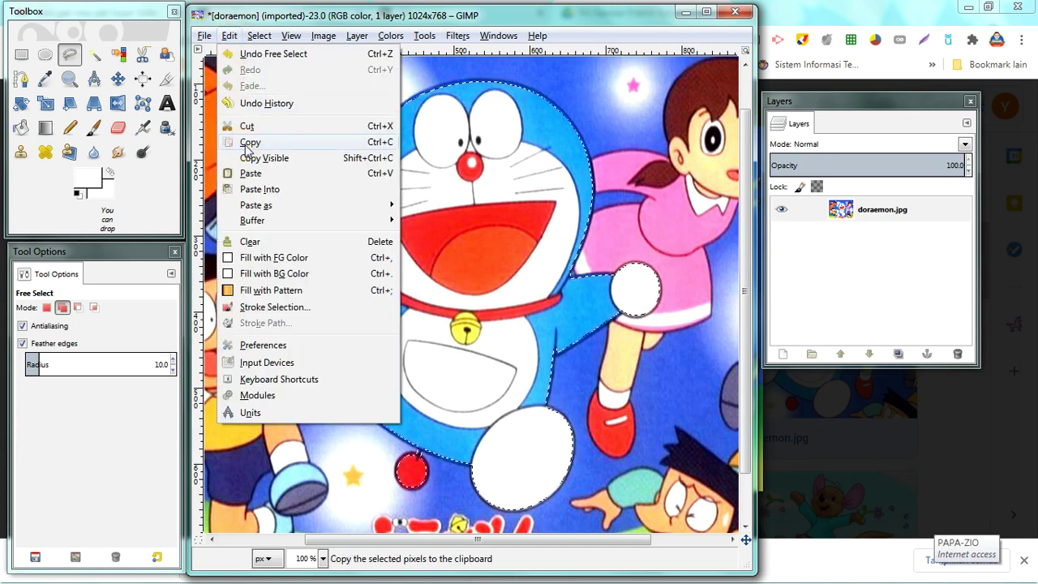
click(247, 143)
click(231, 37)
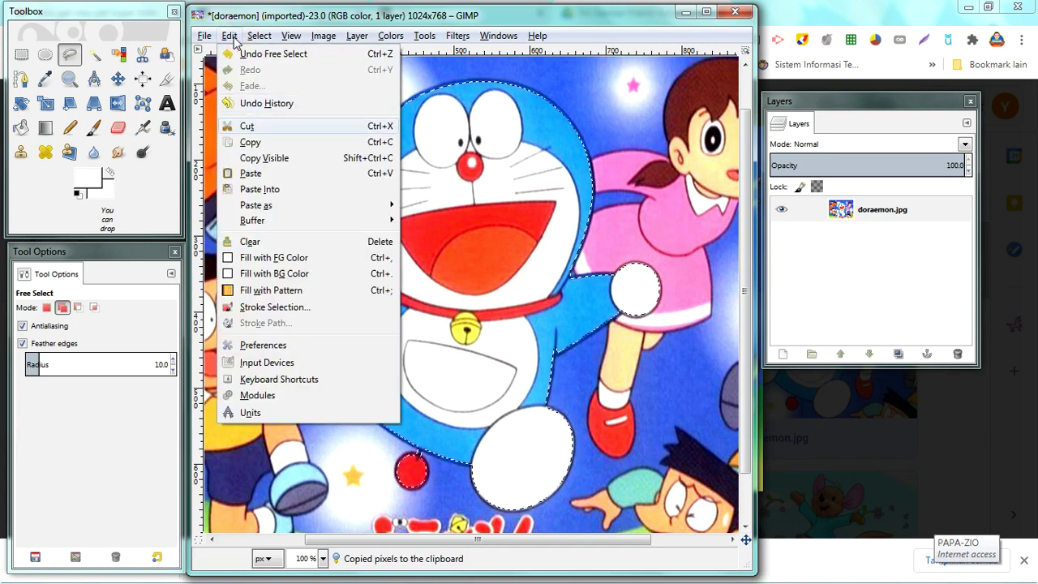
click(251, 173)
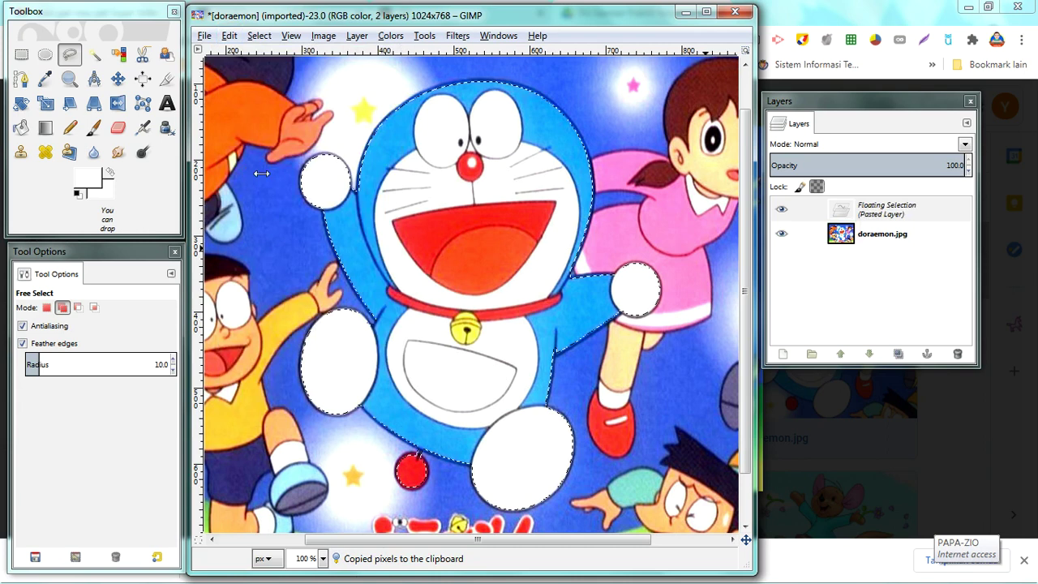
click(859, 213)
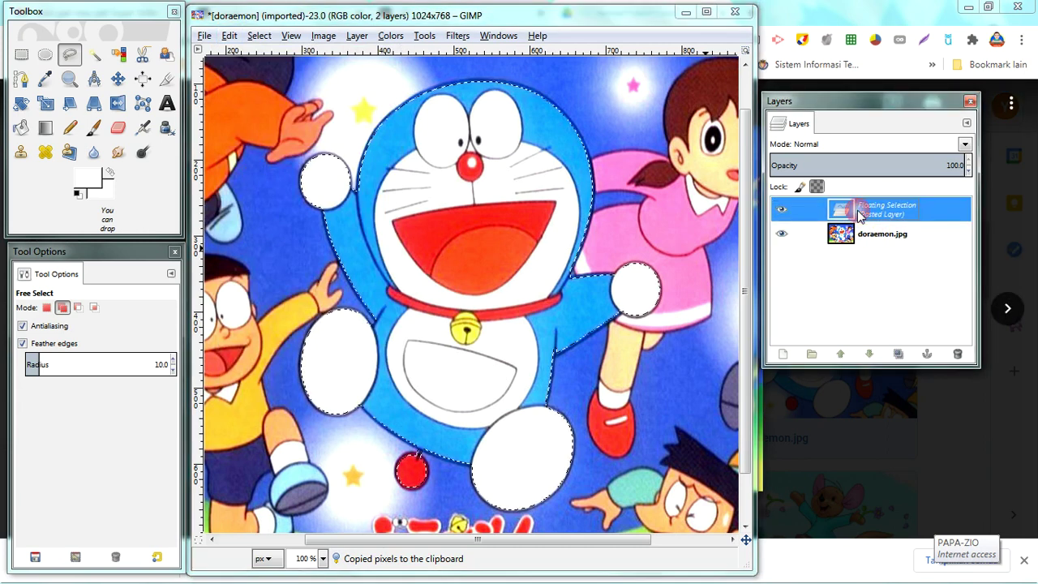
click(783, 356)
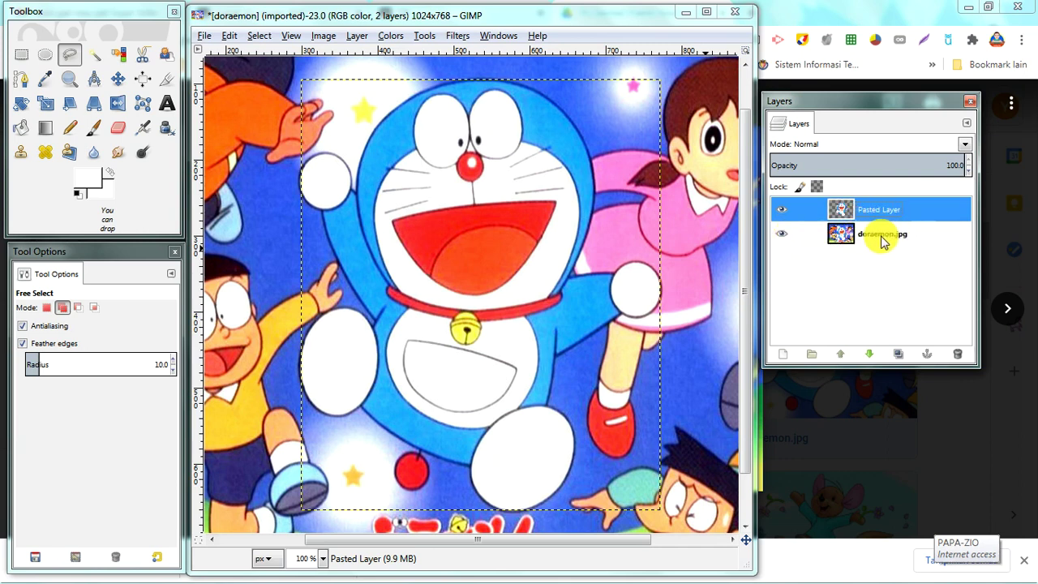
Rename the doraemon.jpg layer to 'background', hide it, and make Pasted Layer active
click(882, 239)
double_click(902, 235)
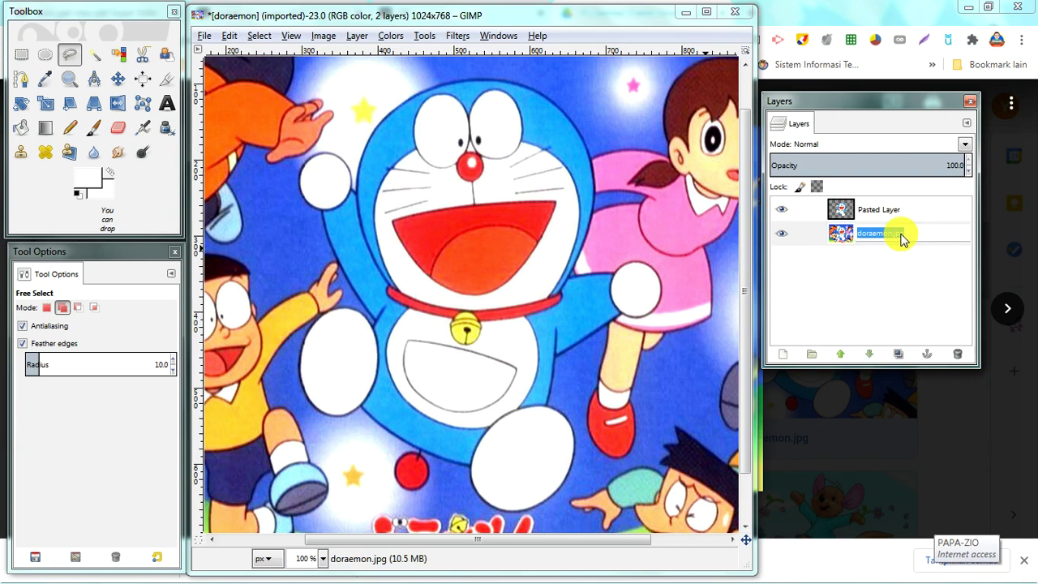
text(background)
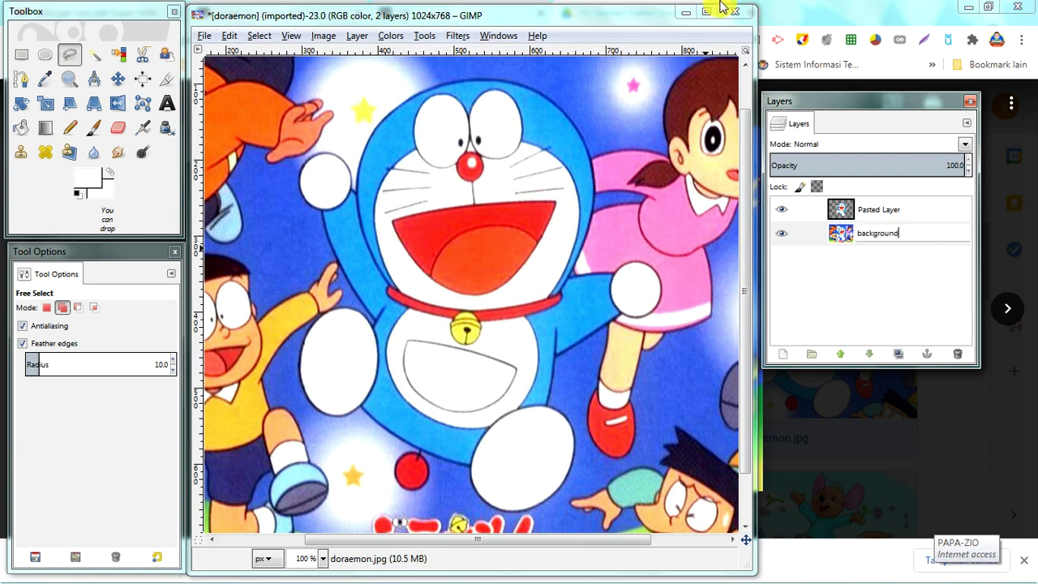
key(Return)
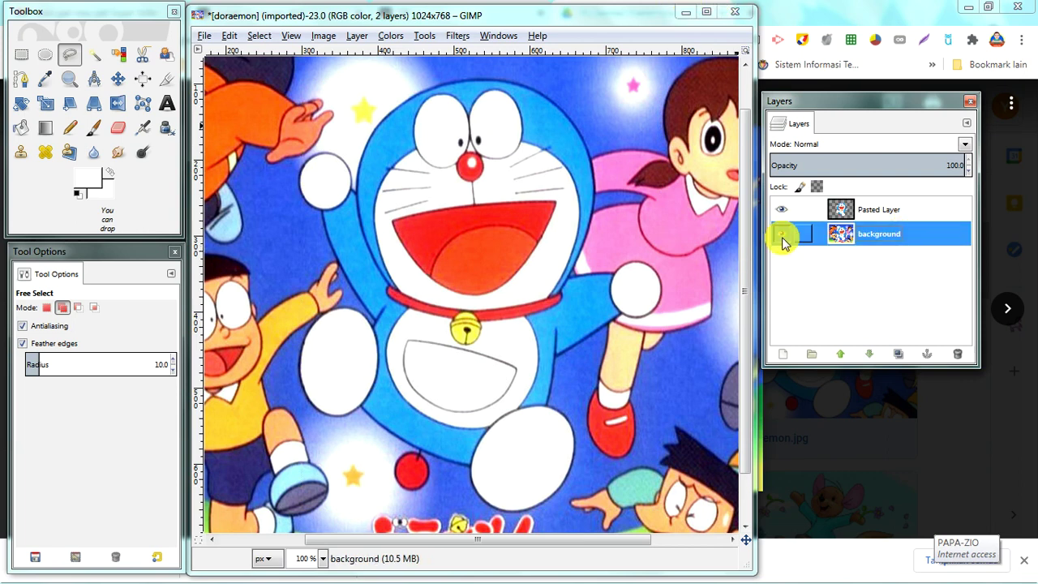
click(782, 235)
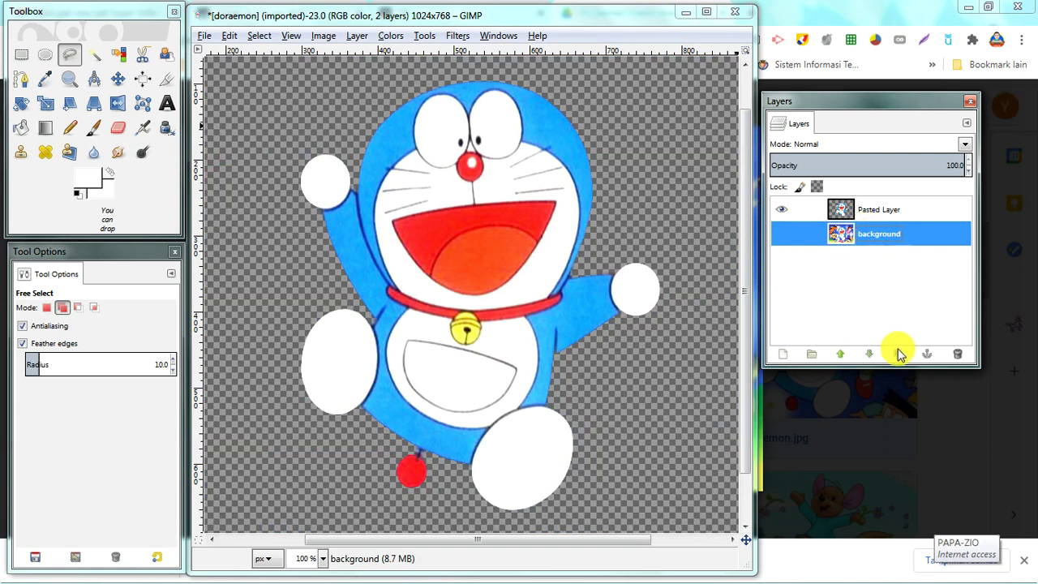
click(860, 207)
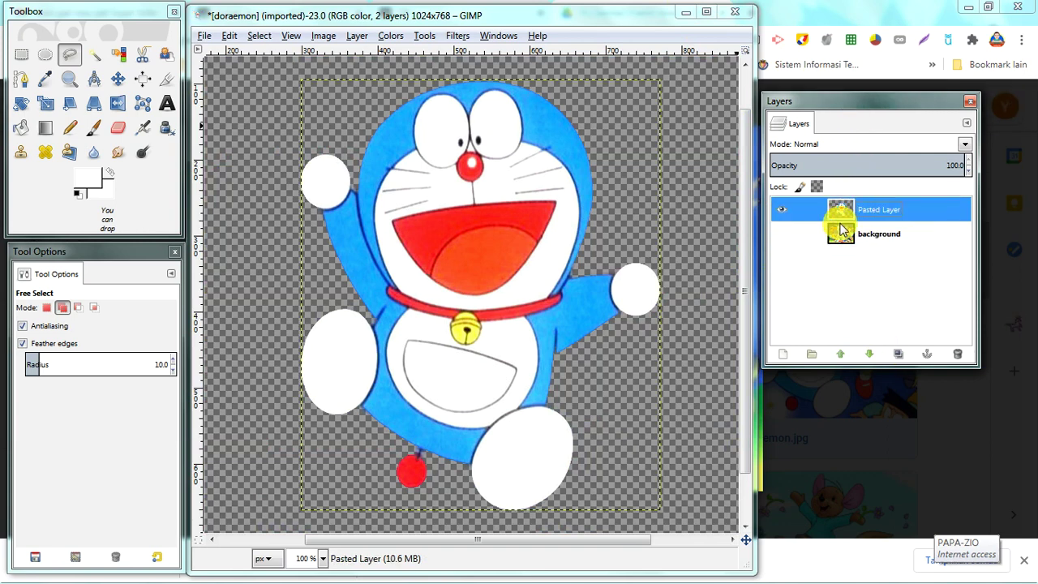
Fuzzy-select Doraemon's head, arms, hands and foot, then start a transparent 1024 × 768 layer above background
click(94, 54)
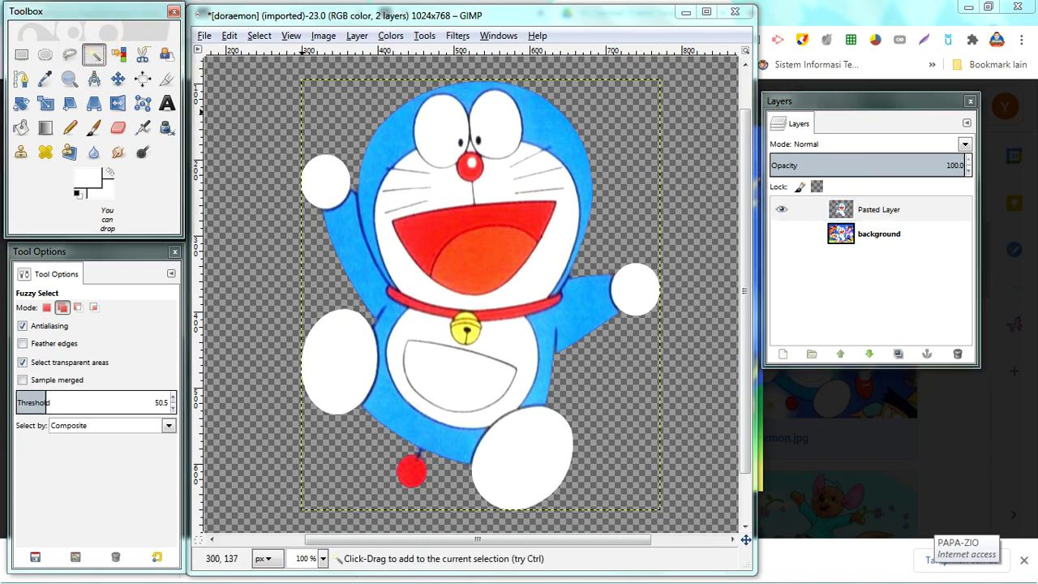
shift+click(393, 136)
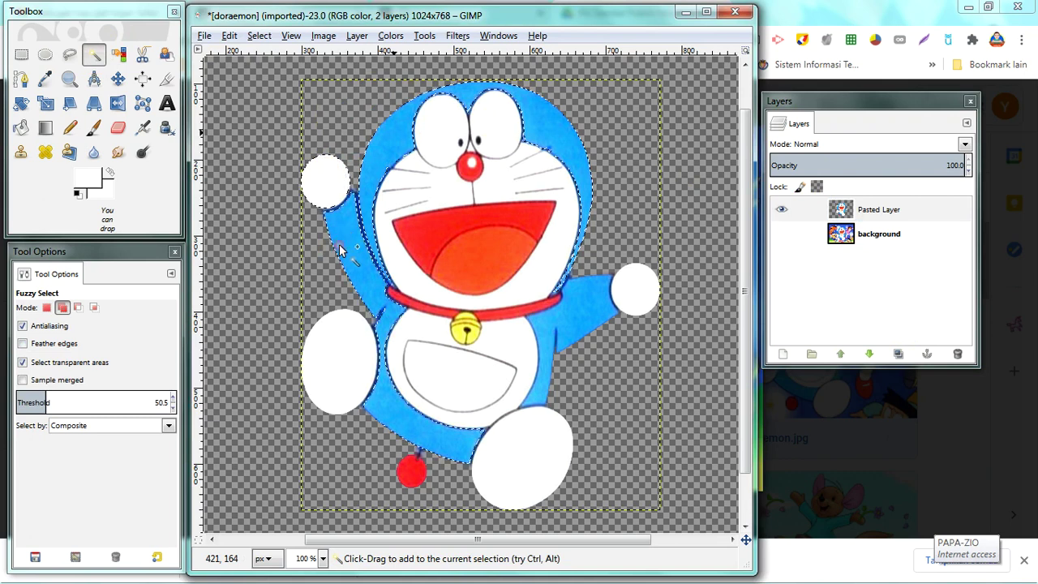
click(343, 352)
click(411, 470)
click(535, 456)
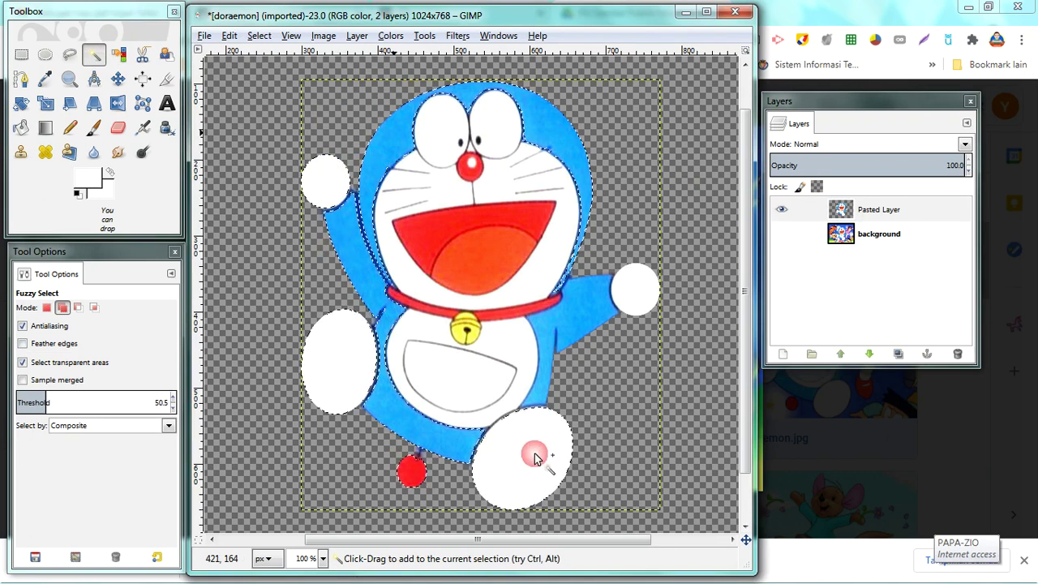
click(553, 332)
click(637, 294)
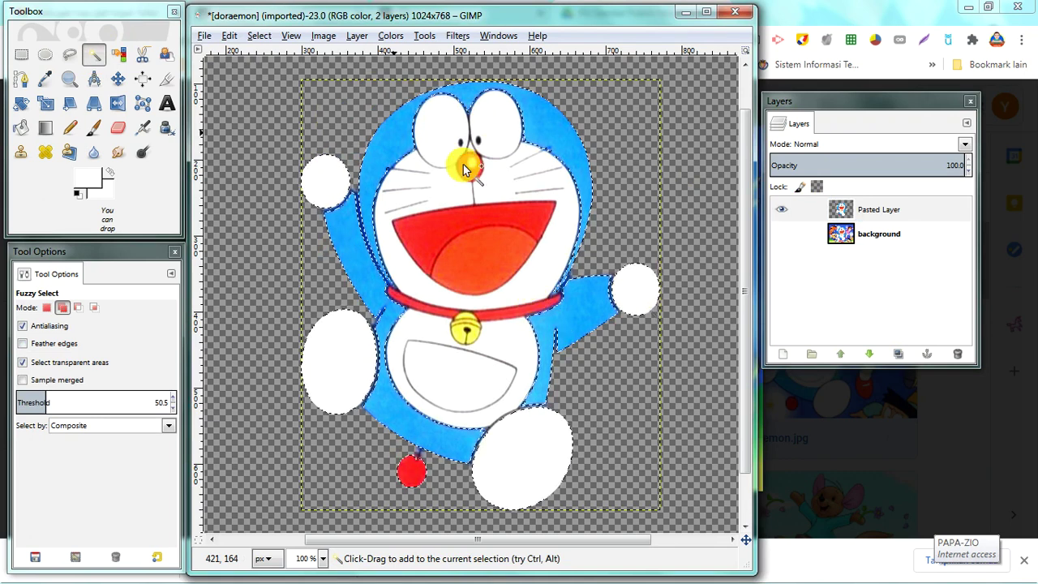
click(873, 235)
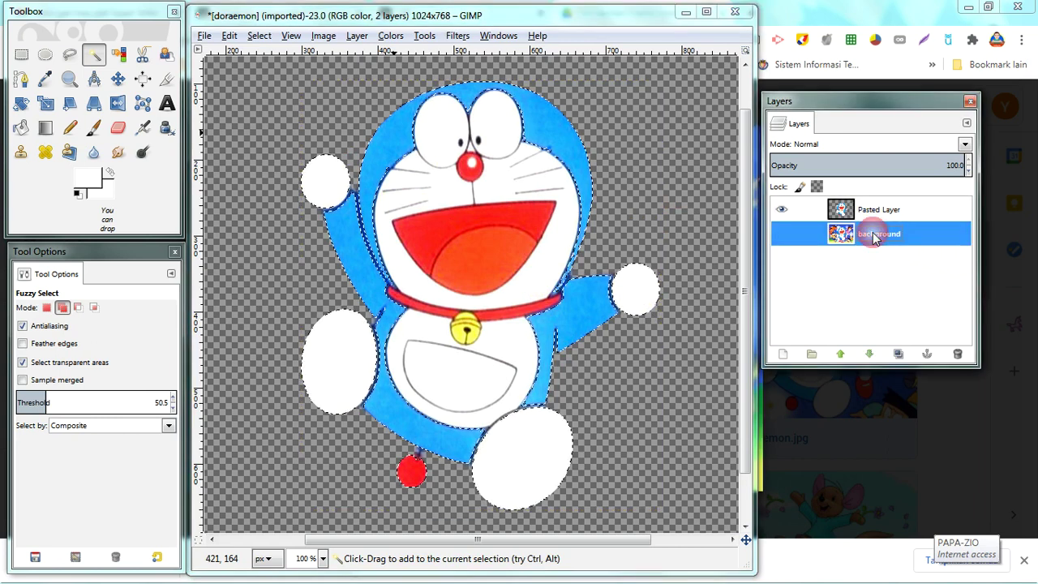
click(783, 355)
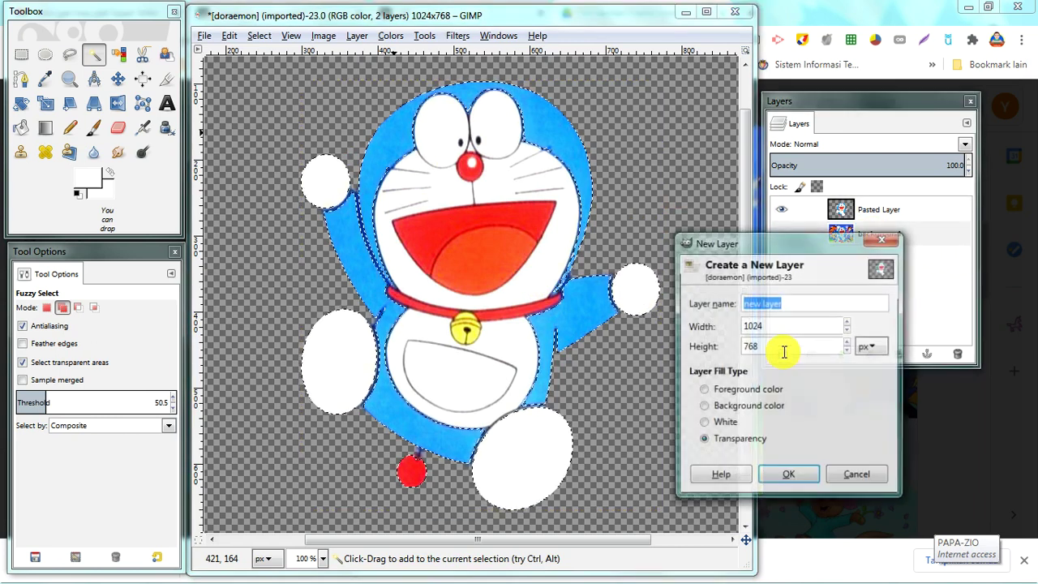
Create a transparent layer named 'new layer' and make it the active layer
click(733, 442)
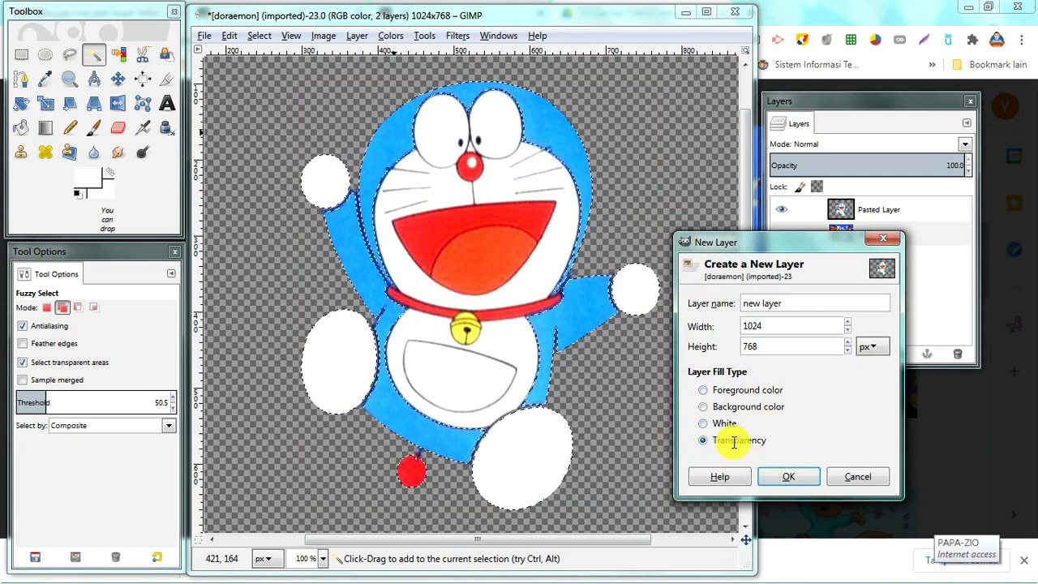
click(789, 482)
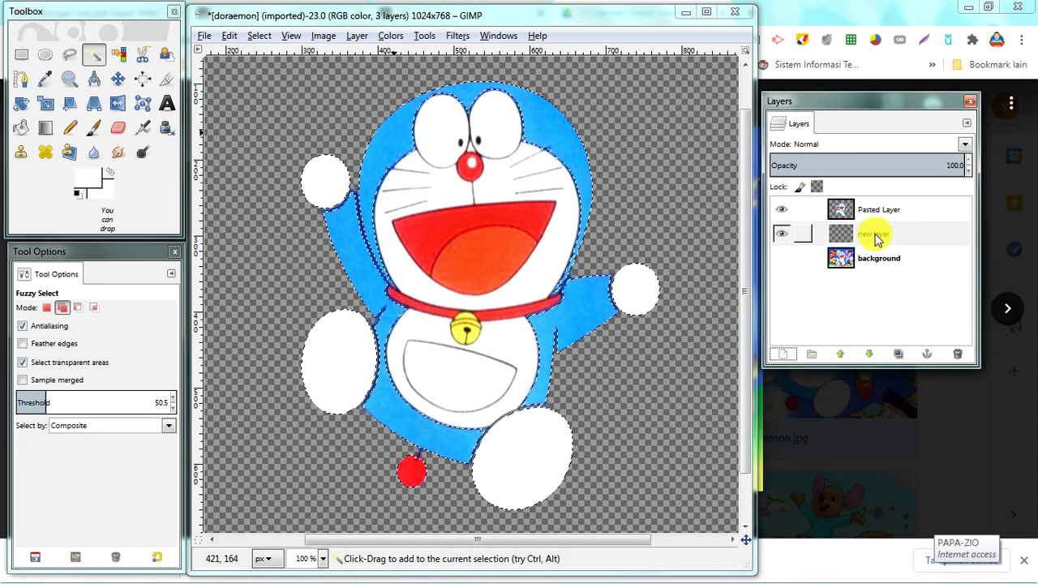
click(875, 236)
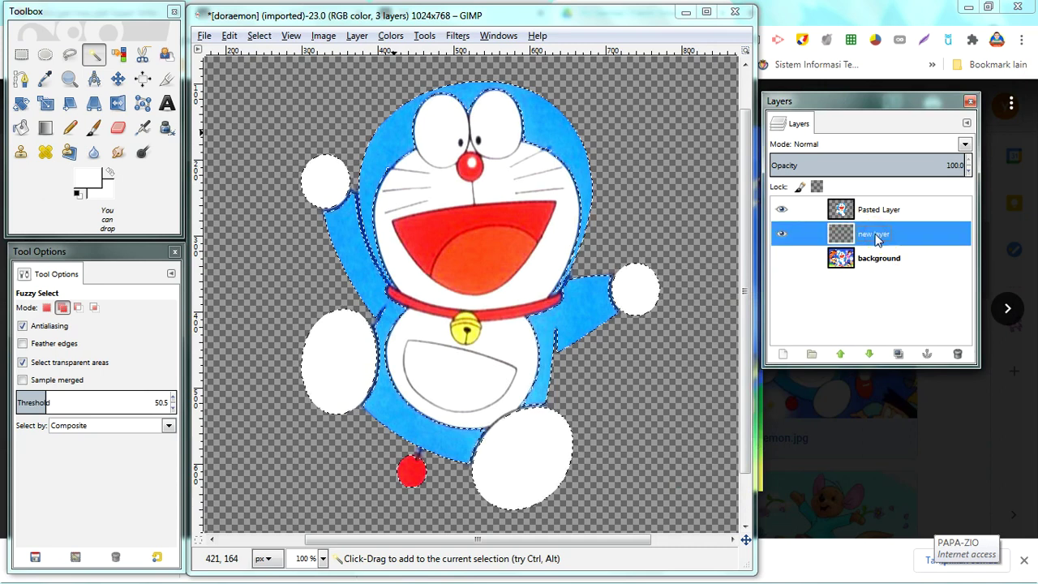
Grow the Doraemon selection outward by 5 px
click(258, 38)
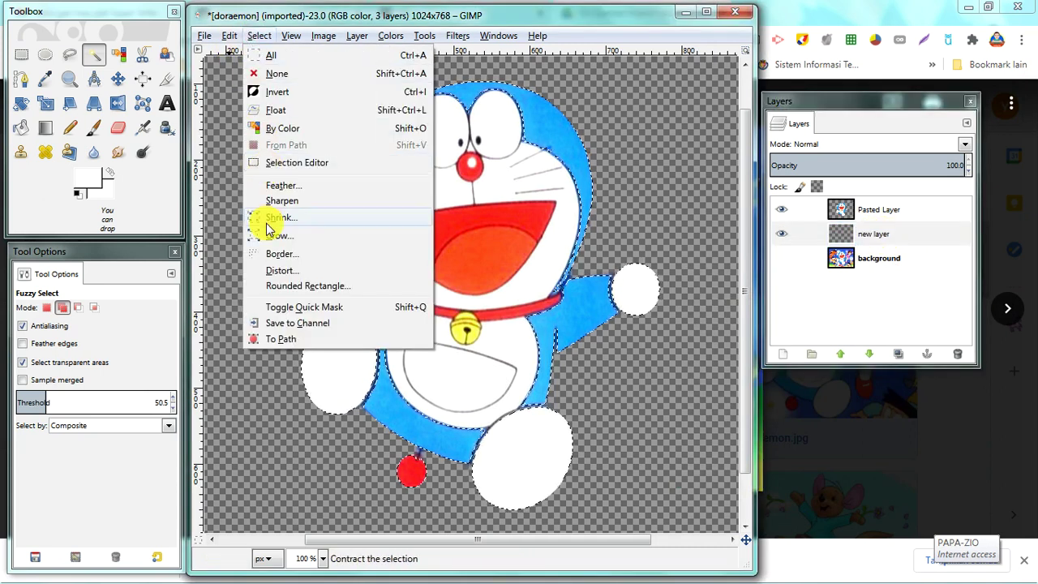
click(273, 242)
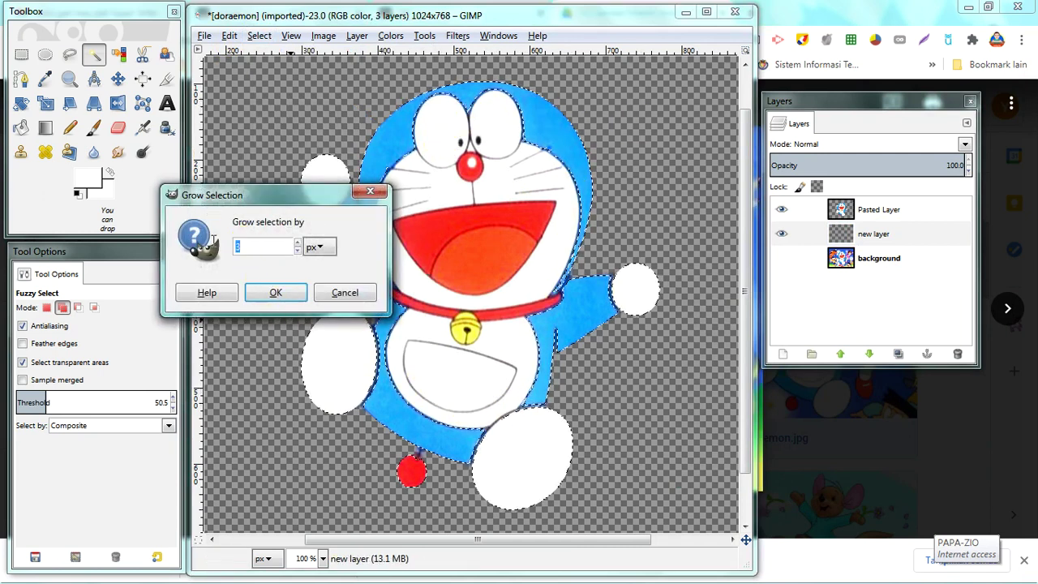
text(5)
click(276, 292)
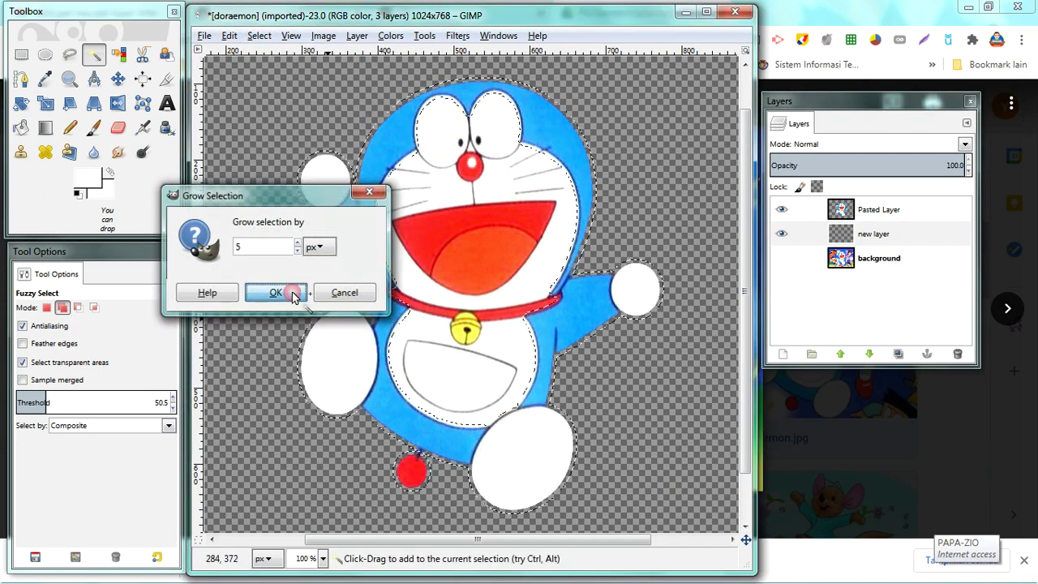
click(46, 127)
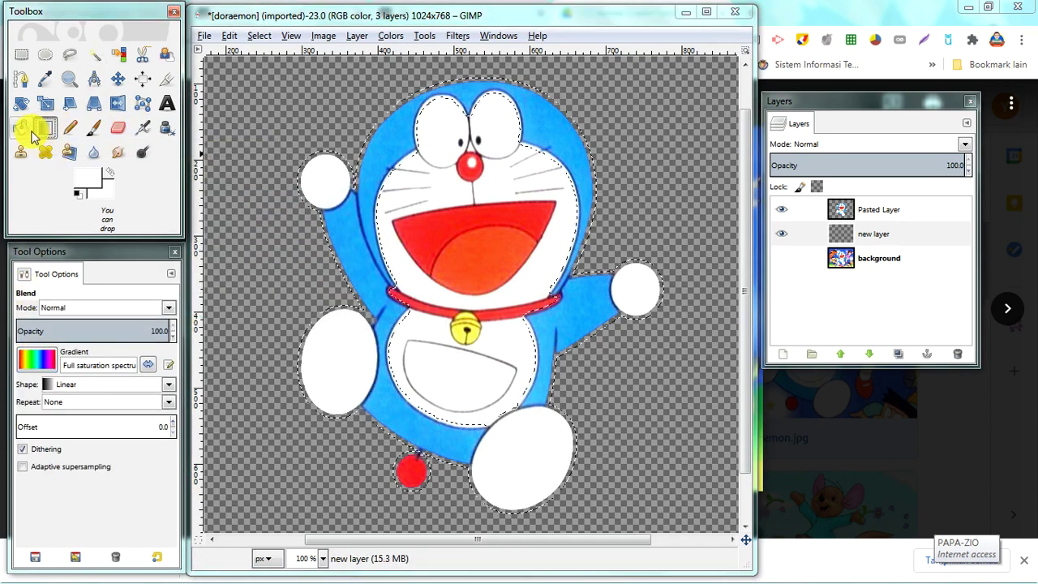
Fill the grown selection on new layer with the Full saturation spectrum gradient, then deselect
click(32, 364)
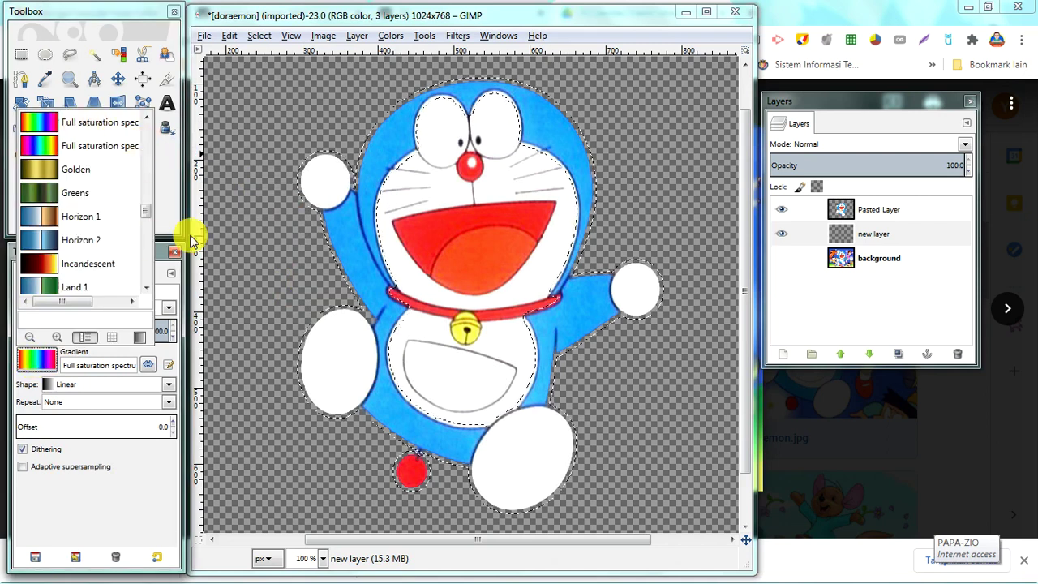
click(296, 160)
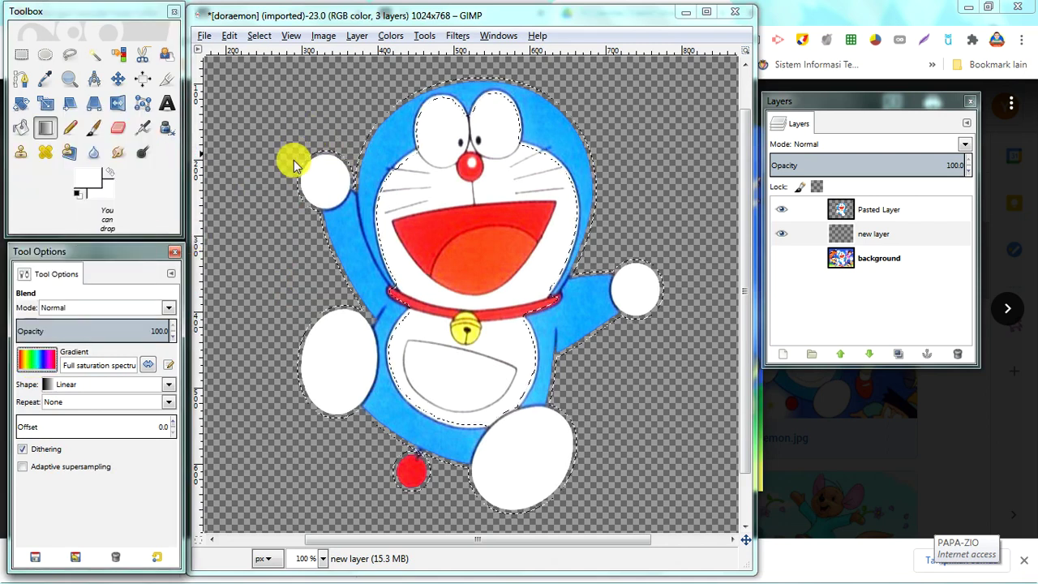
click(880, 234)
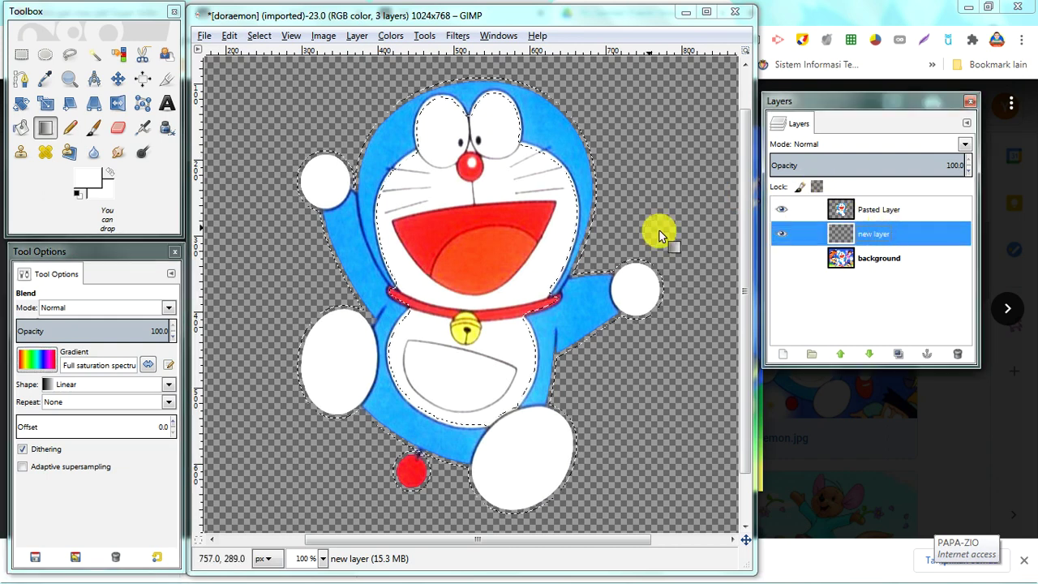
drag(317, 162, 666, 295)
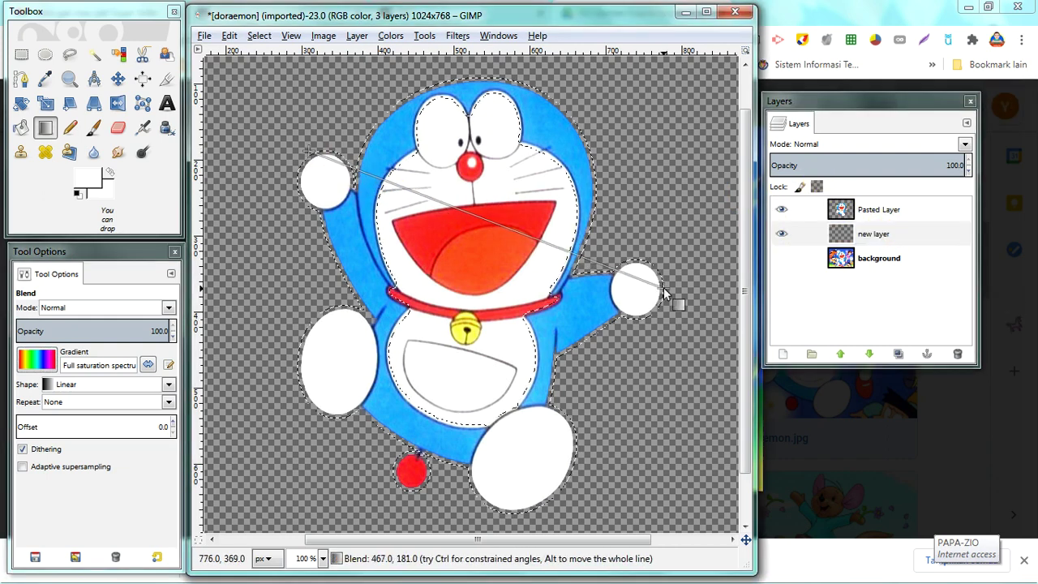
click(251, 37)
click(271, 74)
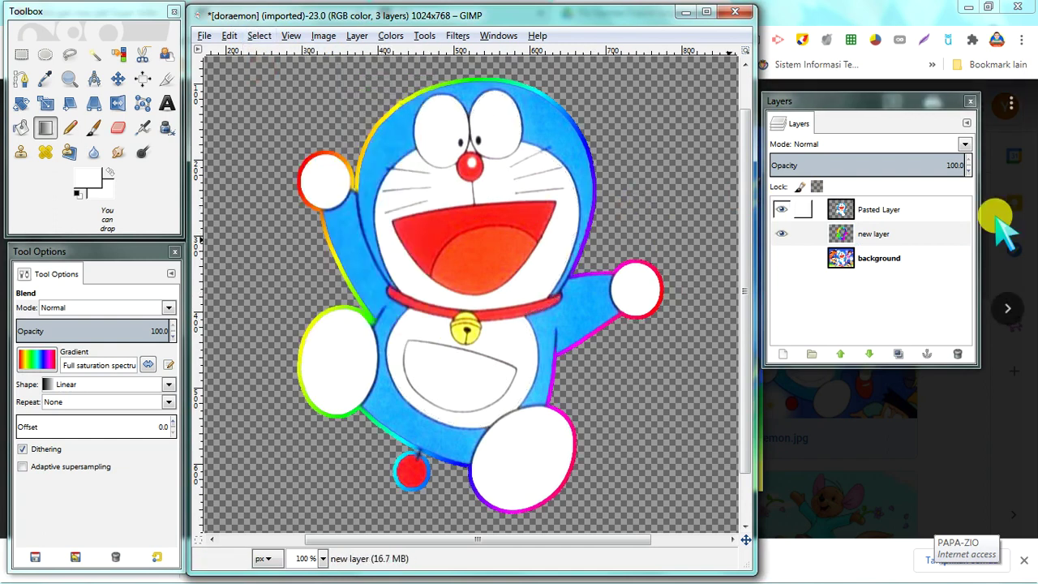
right_click(863, 240)
Duplicate the rainbow layer, Gaussian-blur the copy by 45 px, then duplicate it again
click(912, 79)
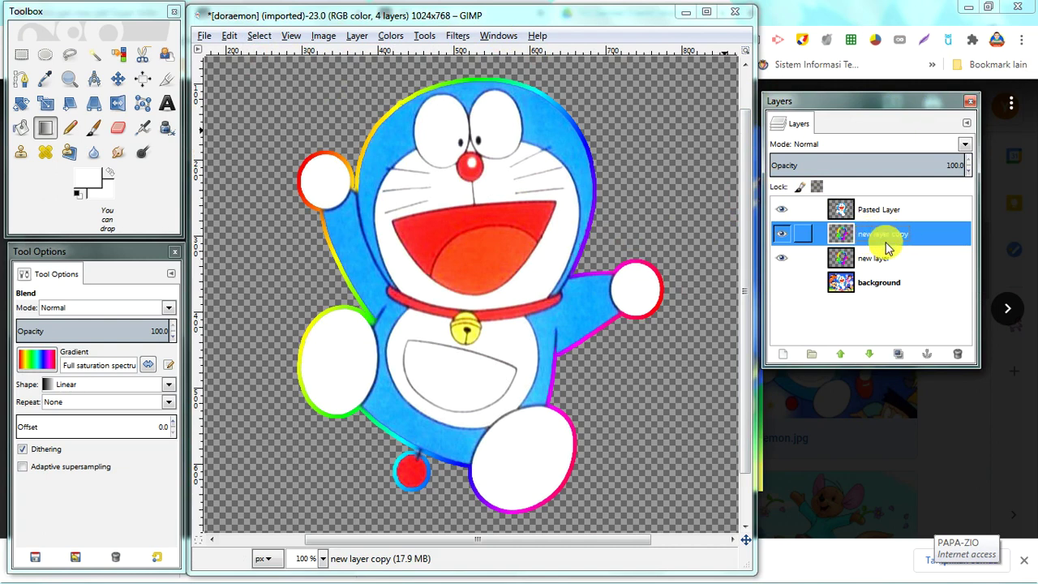
click(458, 38)
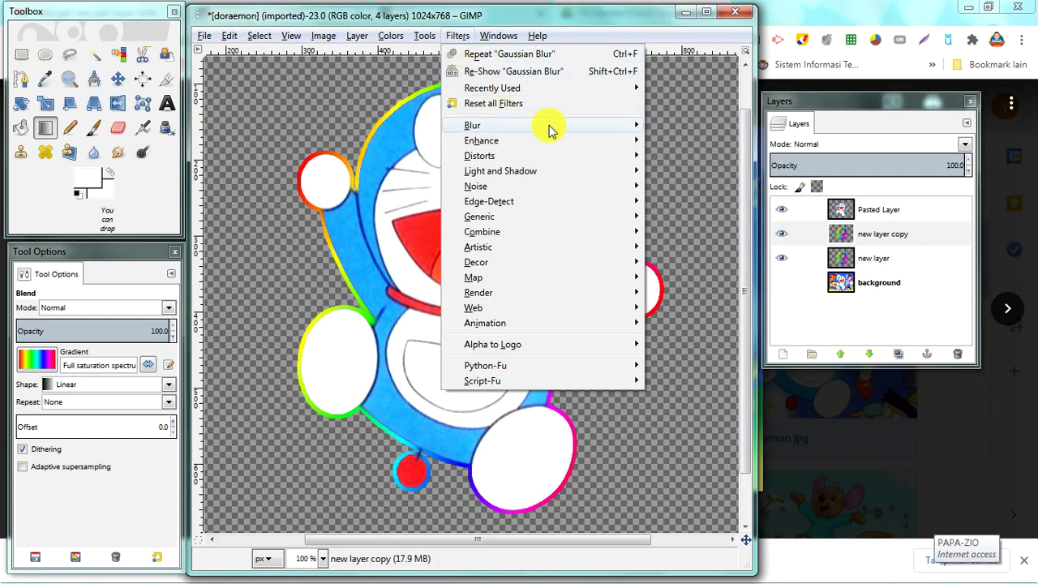
mouse_move(472, 125)
click(699, 141)
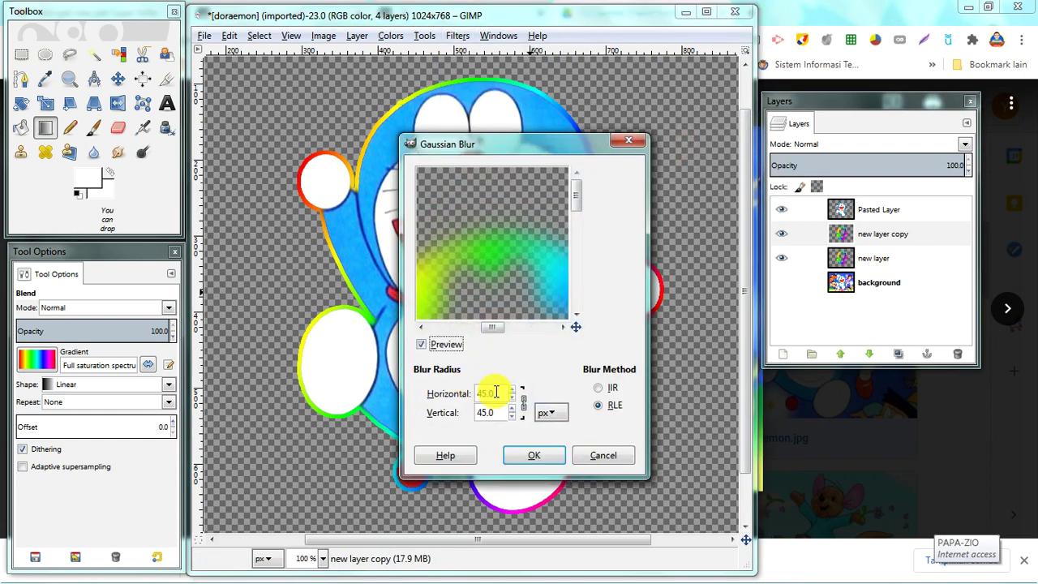
click(525, 449)
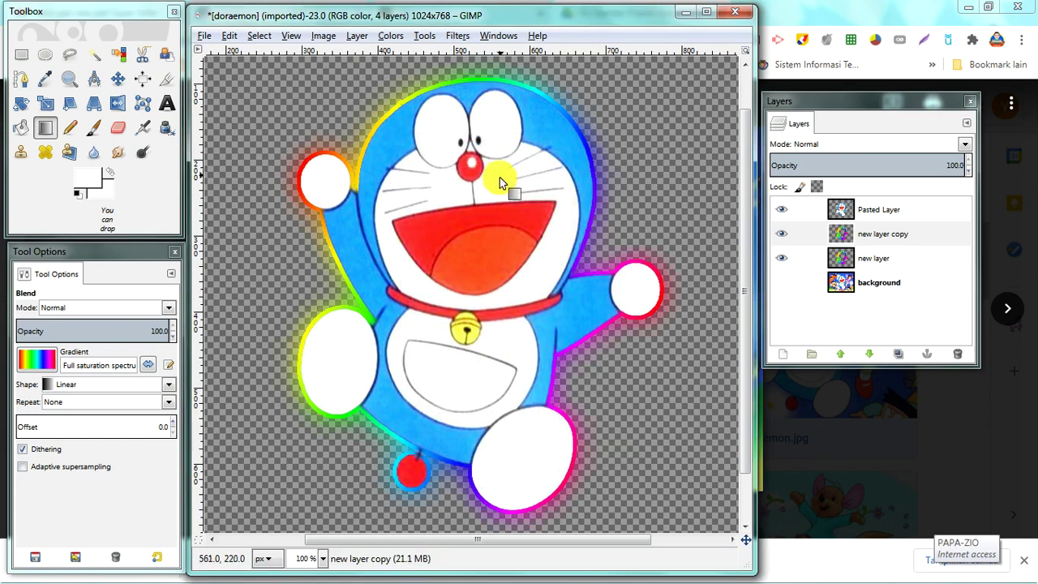
right_click(889, 235)
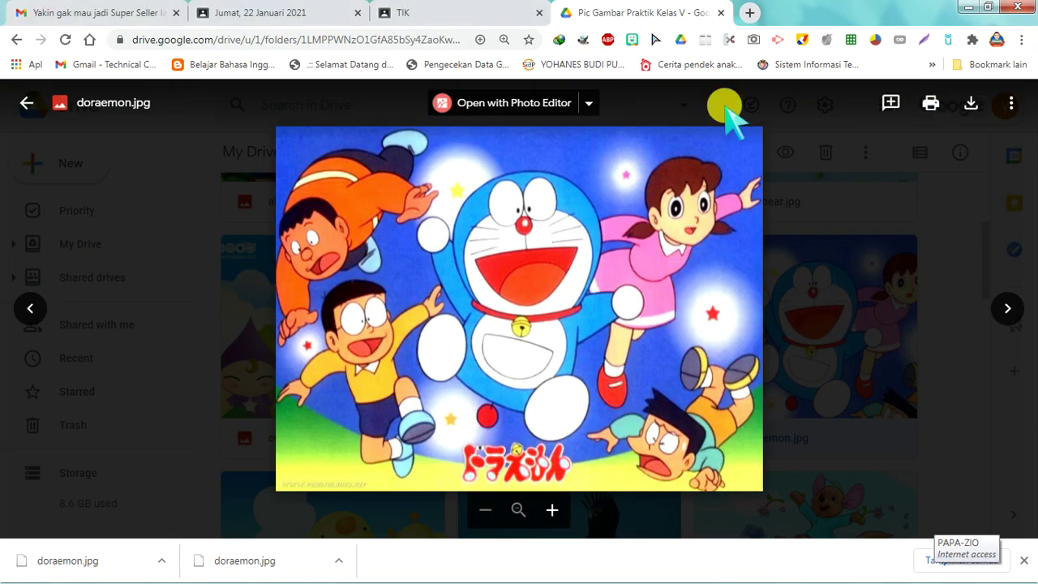
key(alt+Tab)
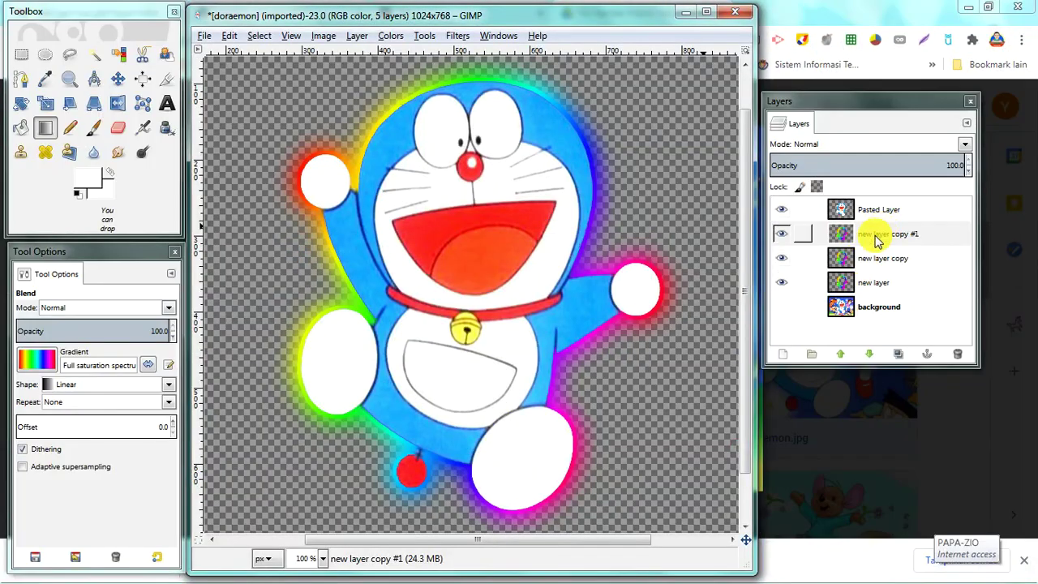
Zoom out to show the whole canvas and make the background layer active
click(877, 237)
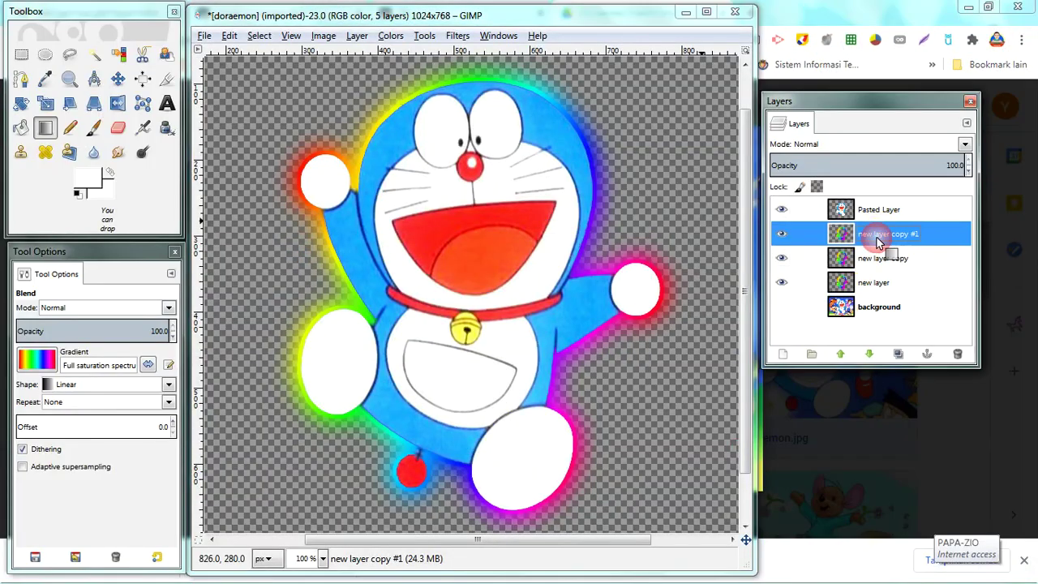
click(873, 311)
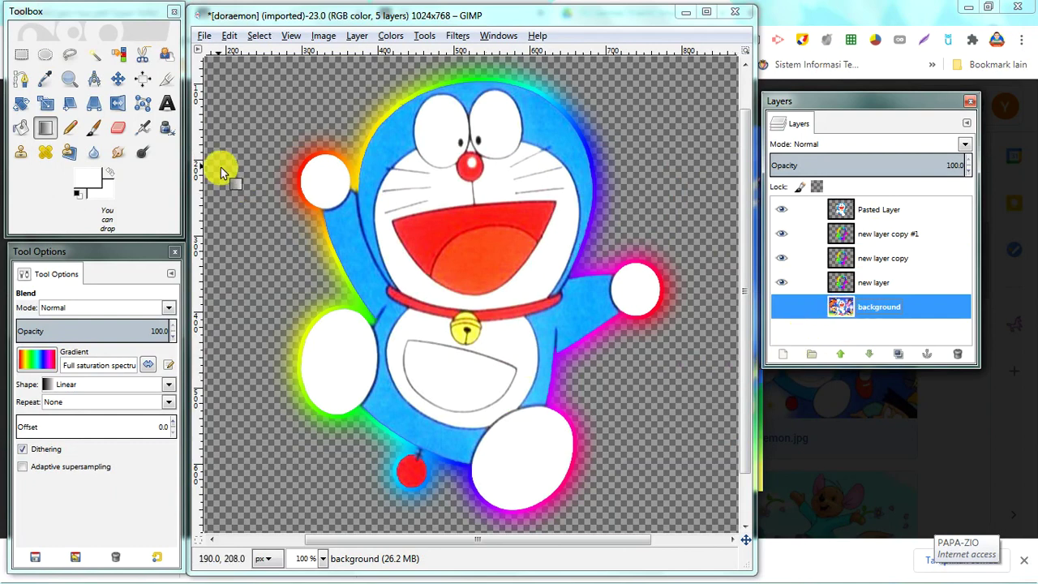
click(69, 80)
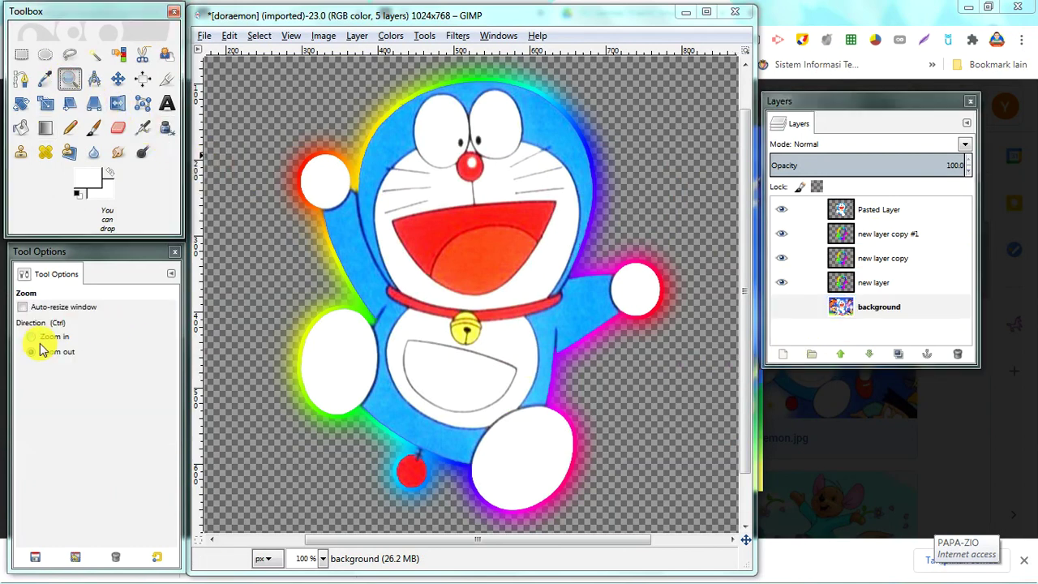
click(412, 365)
click(113, 78)
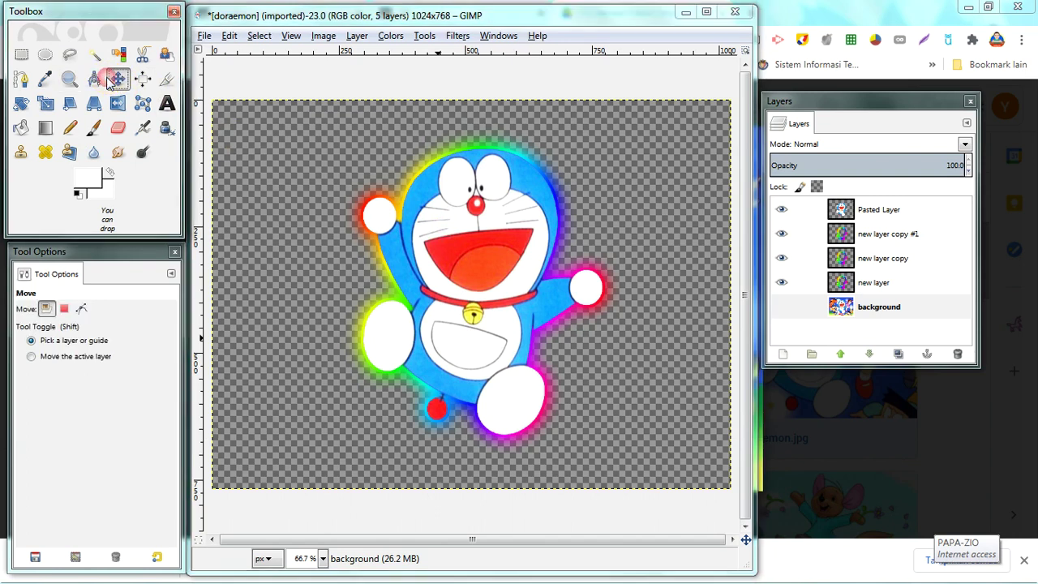
click(882, 313)
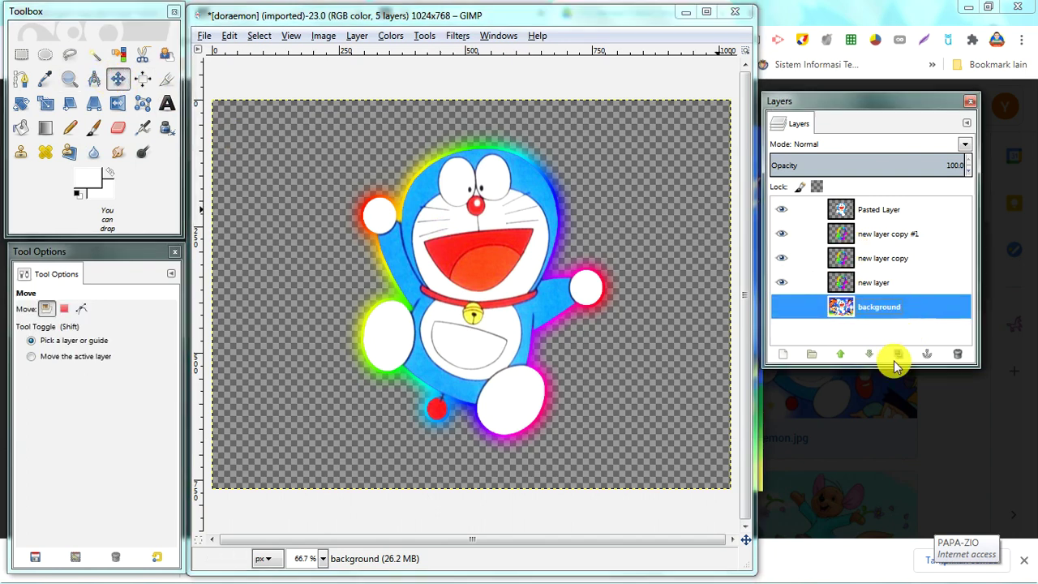
Add a new layer filled with black foreground colour above the background
click(782, 356)
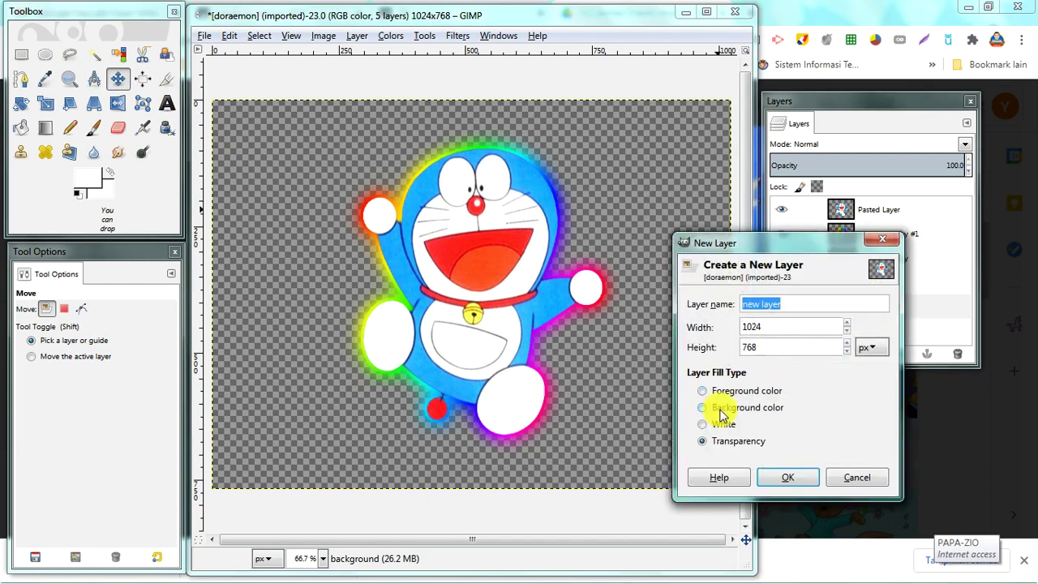
click(79, 193)
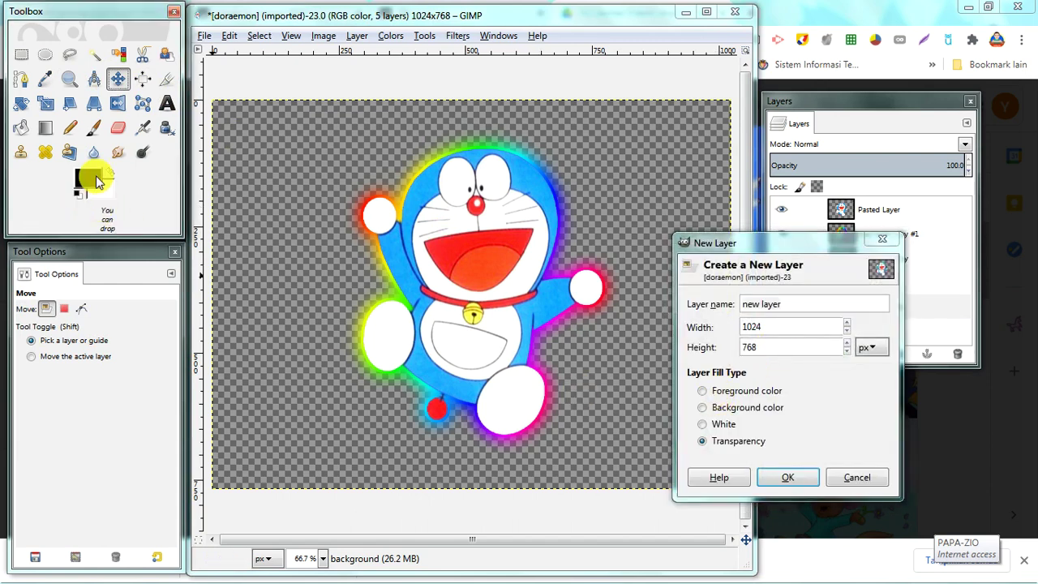
click(702, 391)
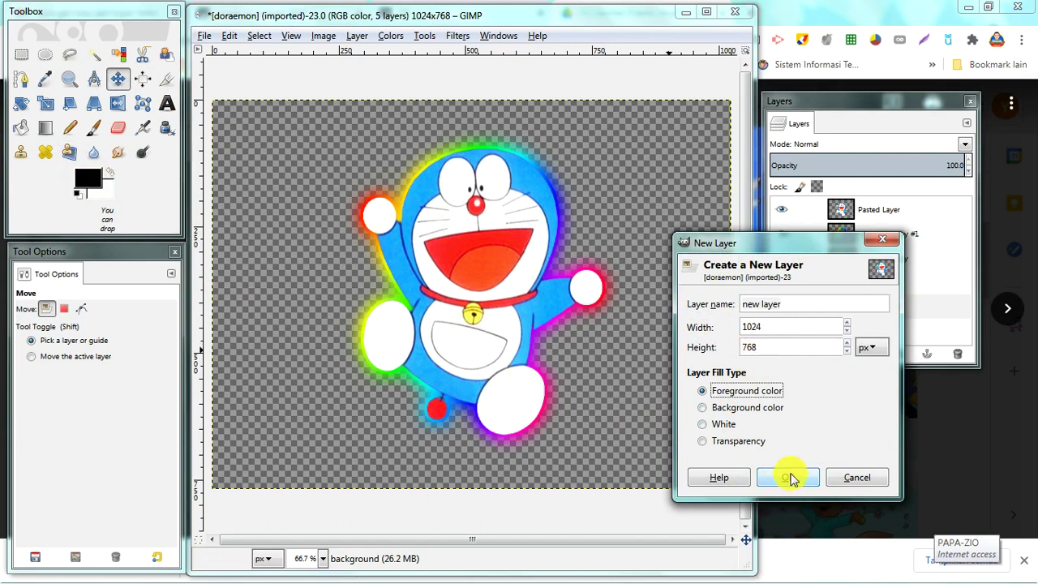
click(788, 476)
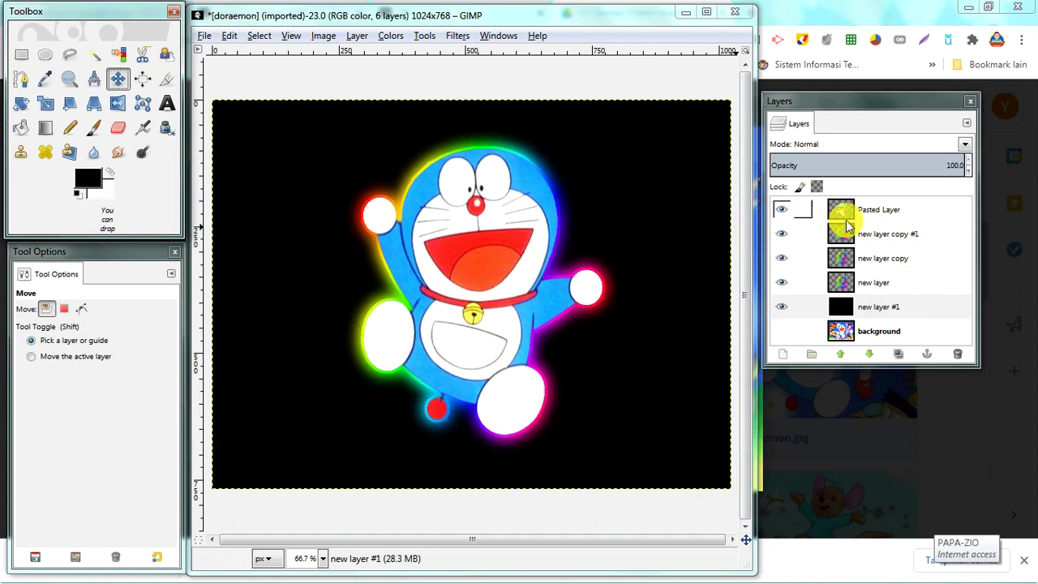
Enlarge the Layers panel and drag Doraemon back to centre over its rainbow glow
drag(854, 366, 854, 424)
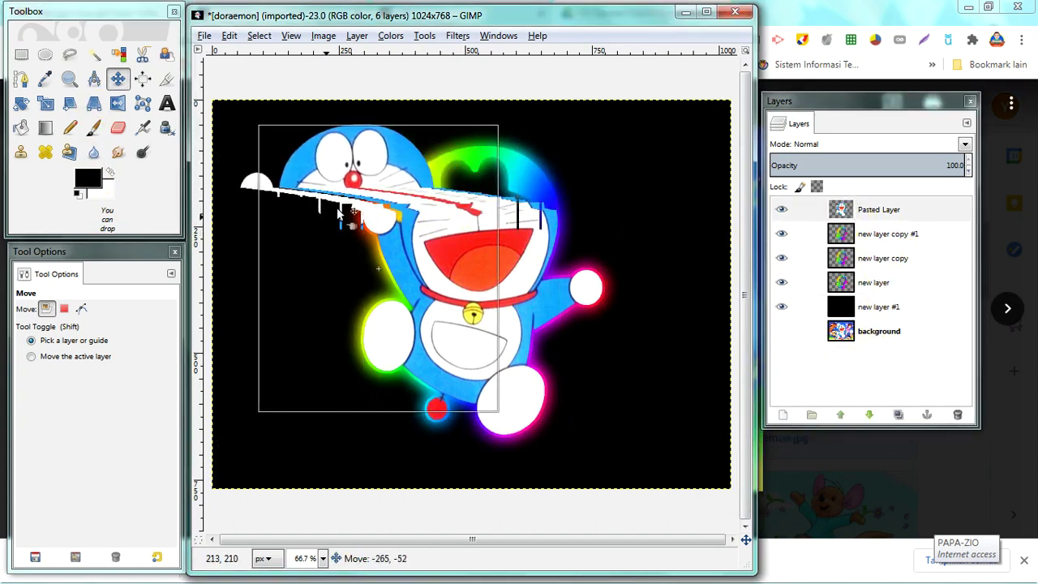
drag(454, 237, 309, 210)
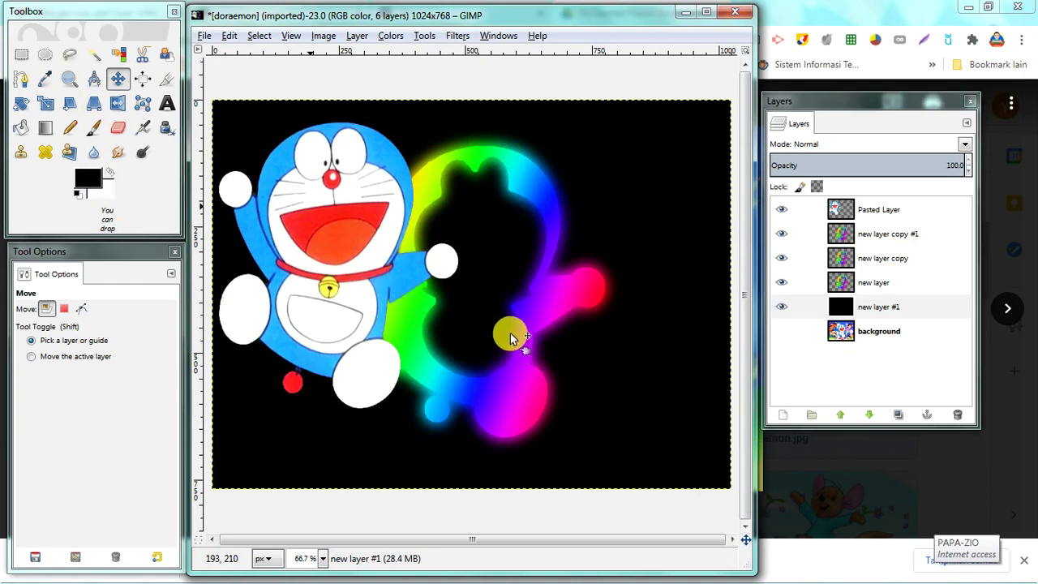
drag(308, 254, 460, 284)
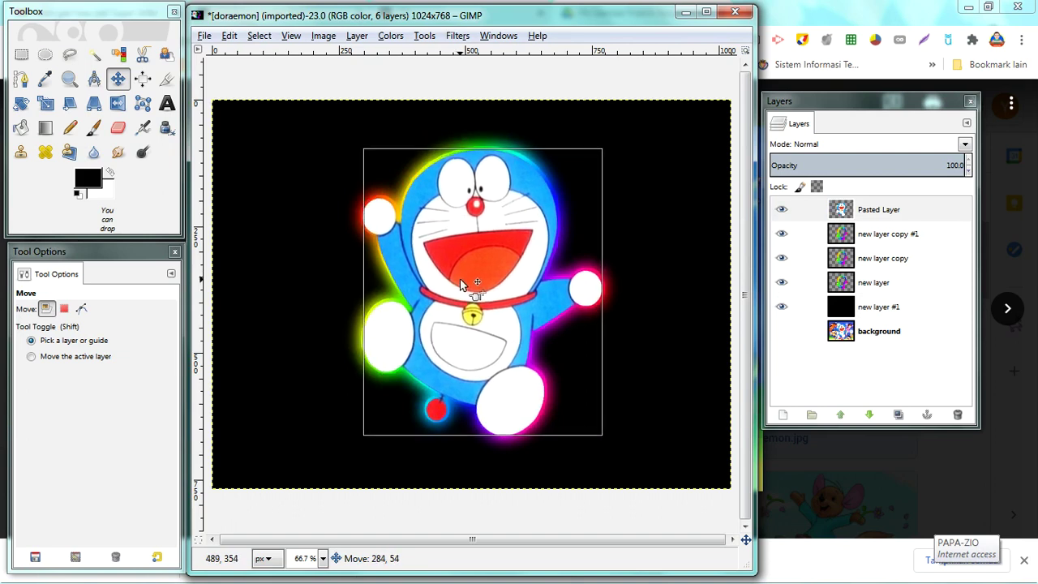
Merge Doraemon and both glow copies down into 'new layer', then shift it up-left
right_click(879, 212)
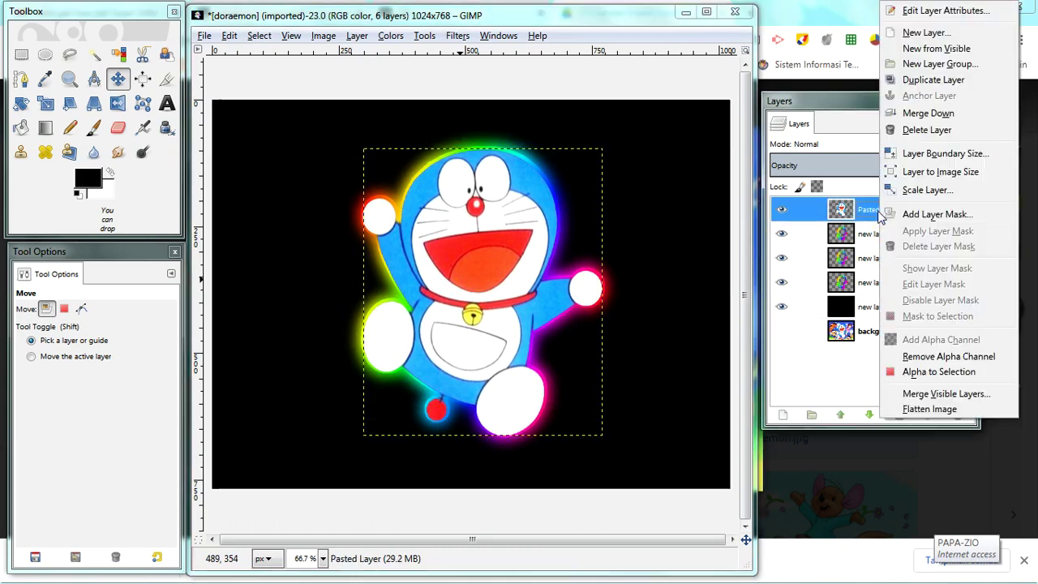
click(930, 116)
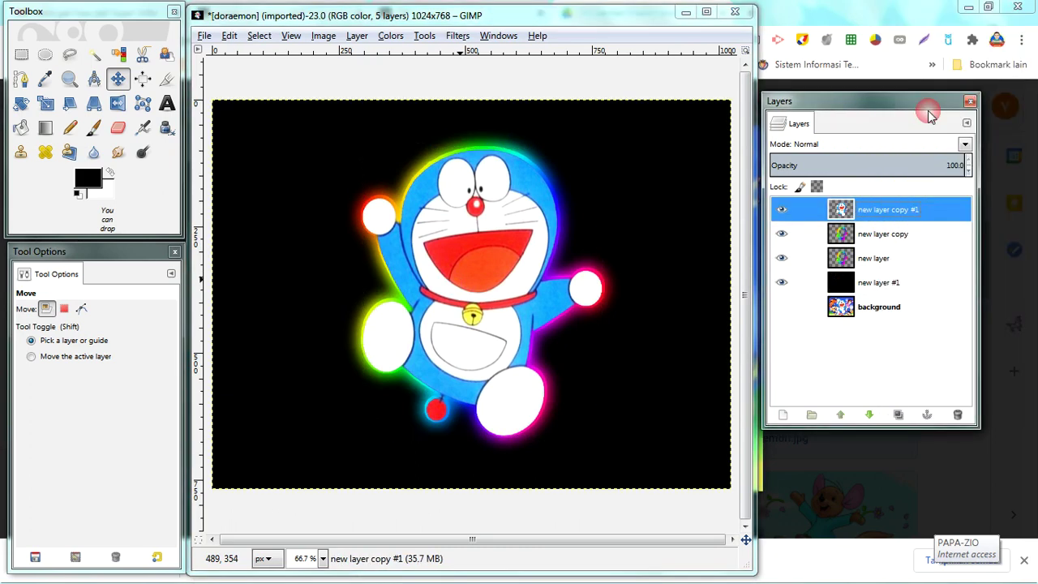
right_click(874, 212)
click(913, 114)
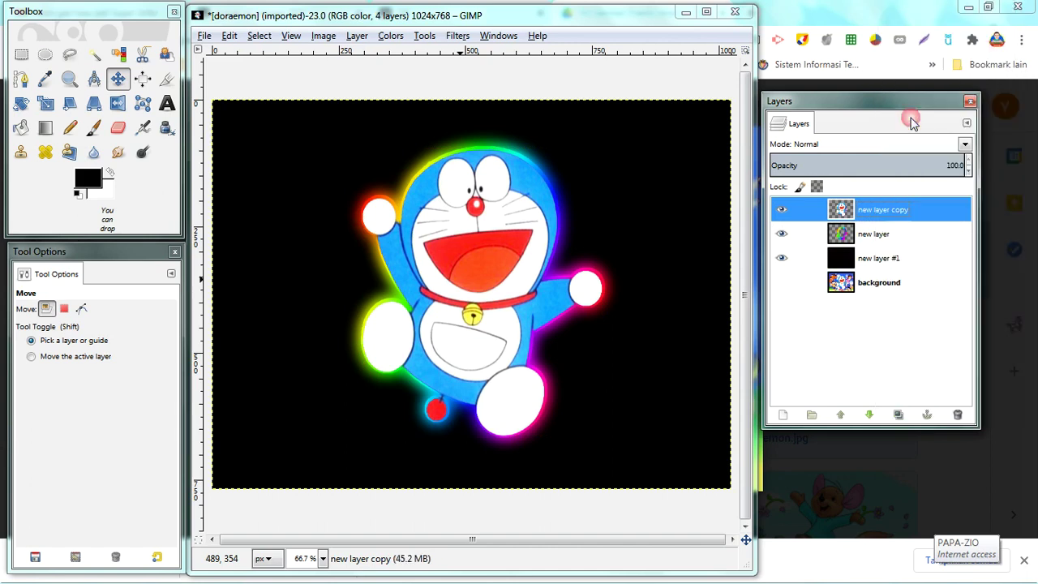
click(869, 235)
right_click(879, 212)
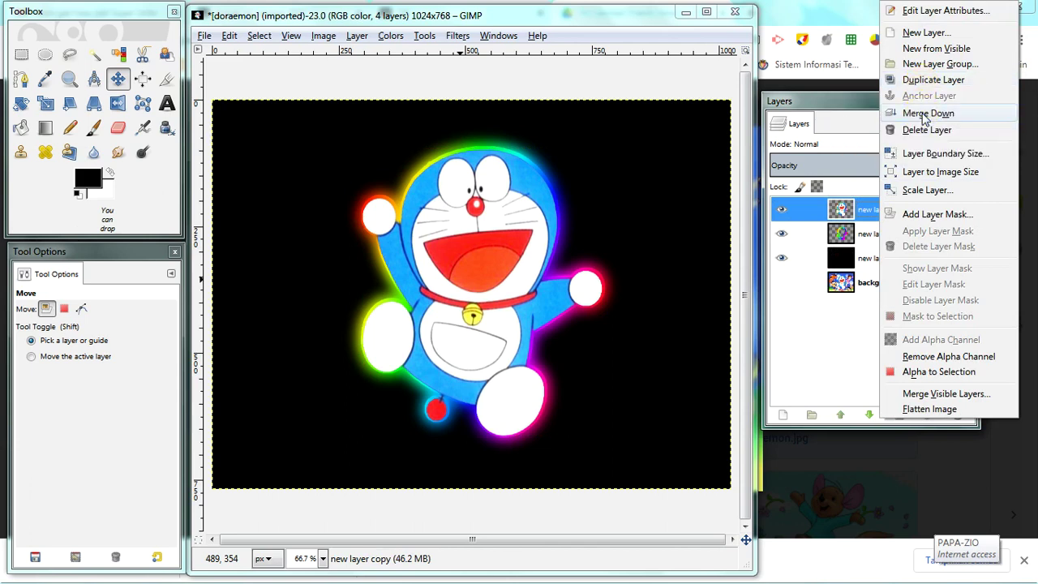
click(914, 114)
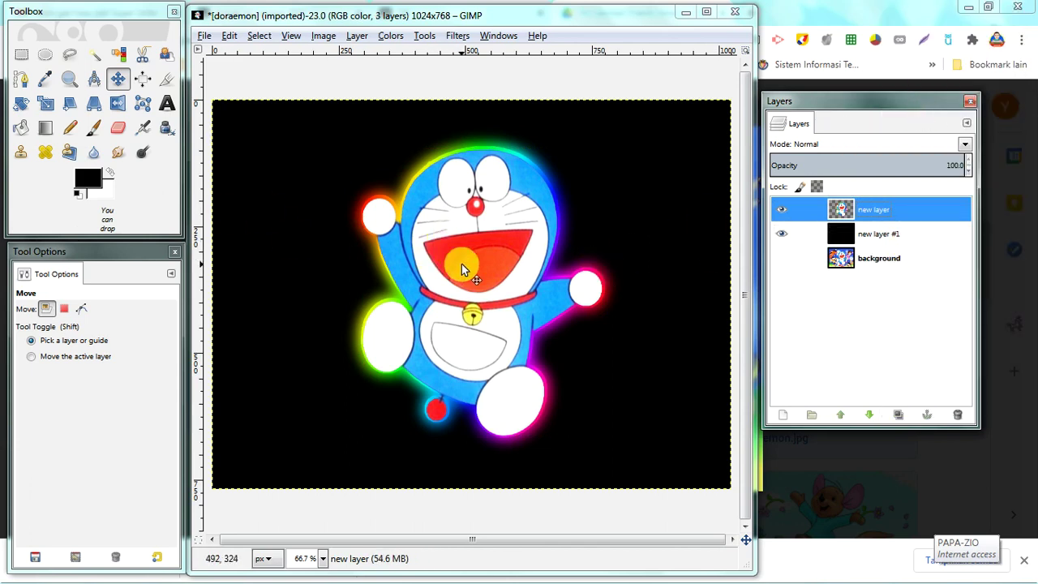
mouse_move(470, 269)
mouse_down()
mouse_move(379, 237)
mouse_move(448, 229)
mouse_move(445, 239)
mouse_up()
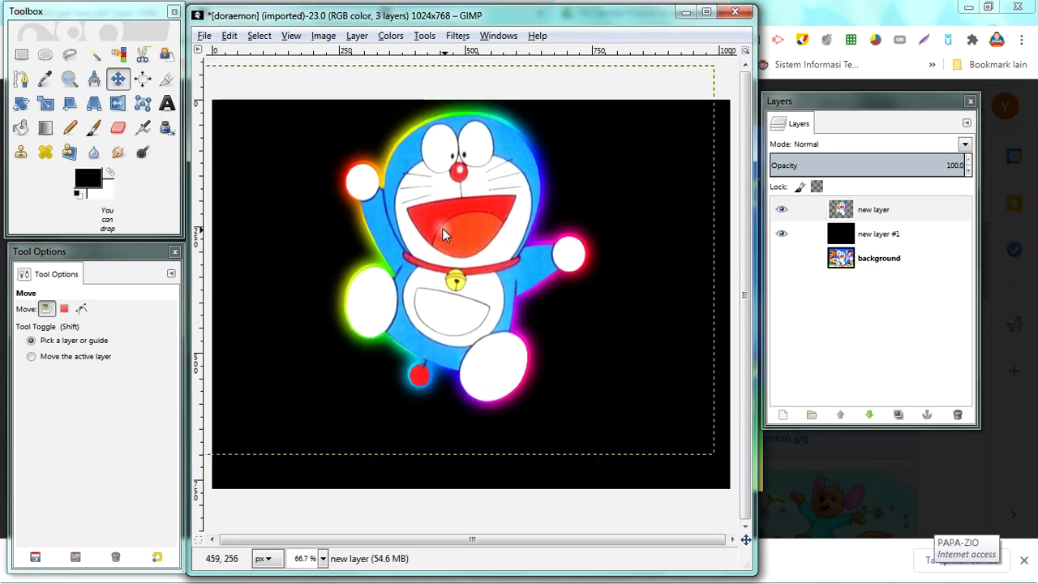
click(204, 35)
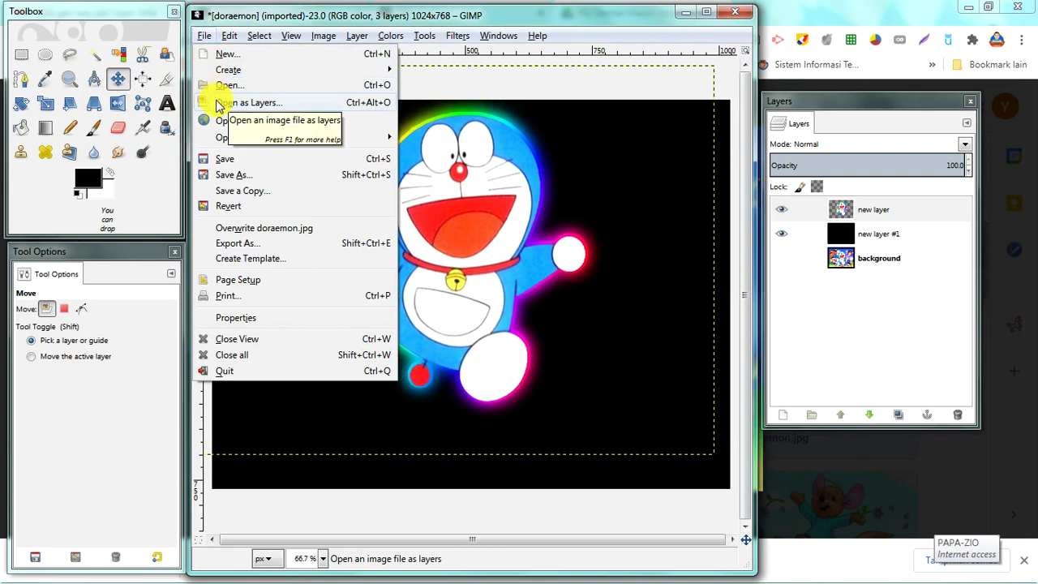
click(217, 104)
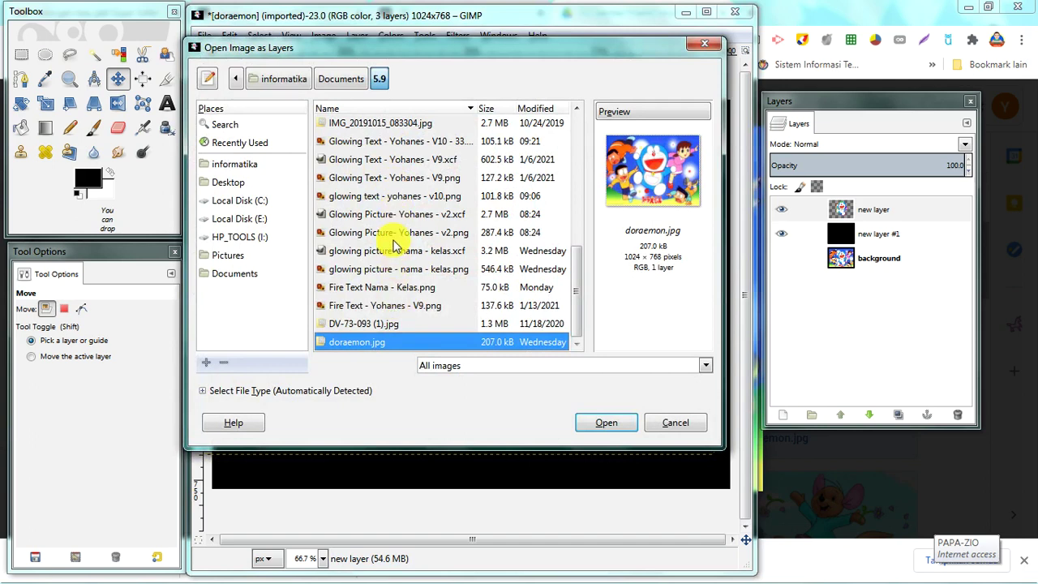
click(395, 235)
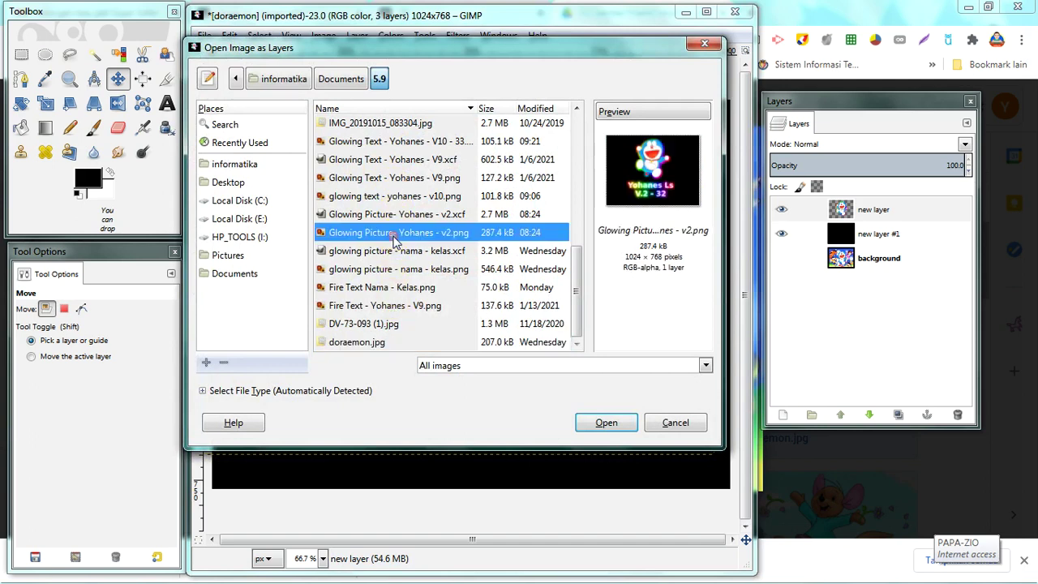
click(608, 423)
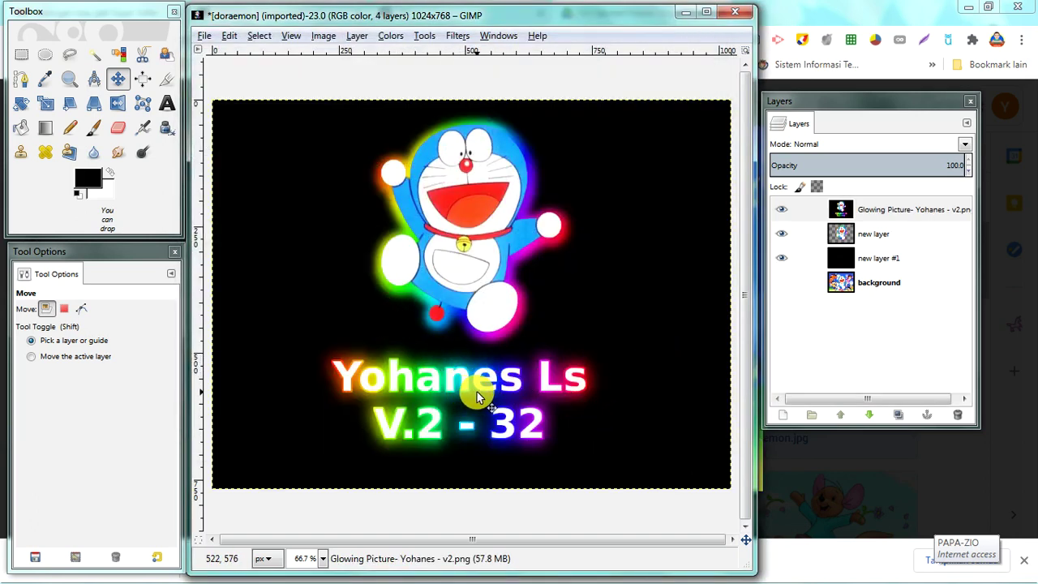
key(ctrl+z)
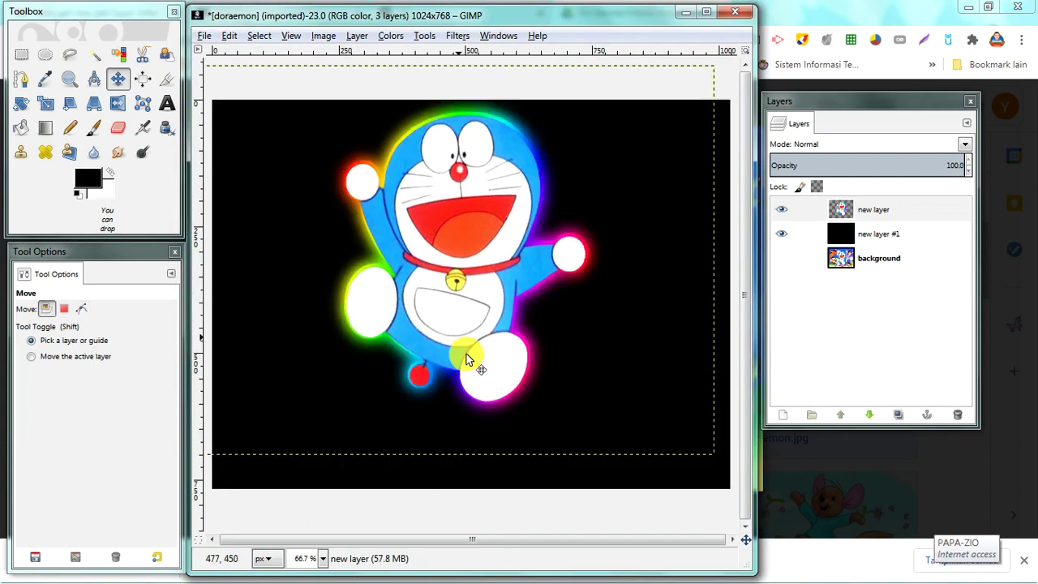
Open 'glowing text v10.png' as a layer and drag it below Doraemon near the bottom
click(206, 36)
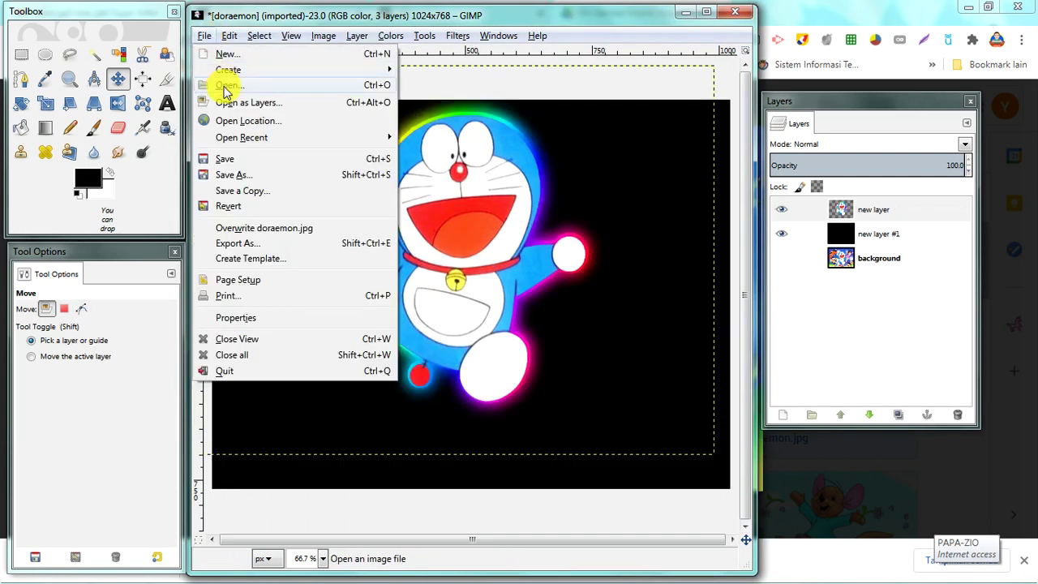
click(227, 102)
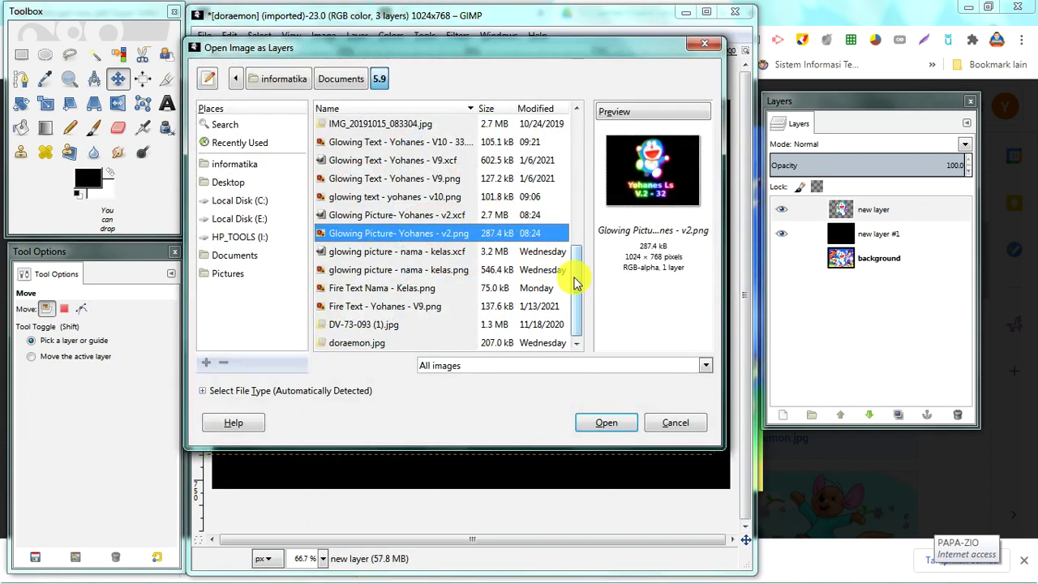
click(403, 199)
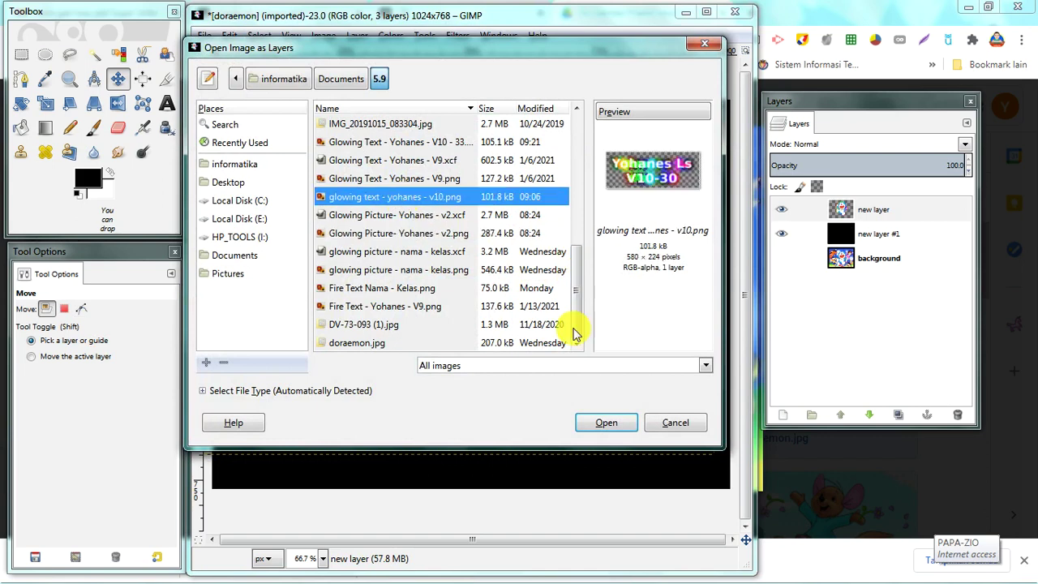
click(608, 424)
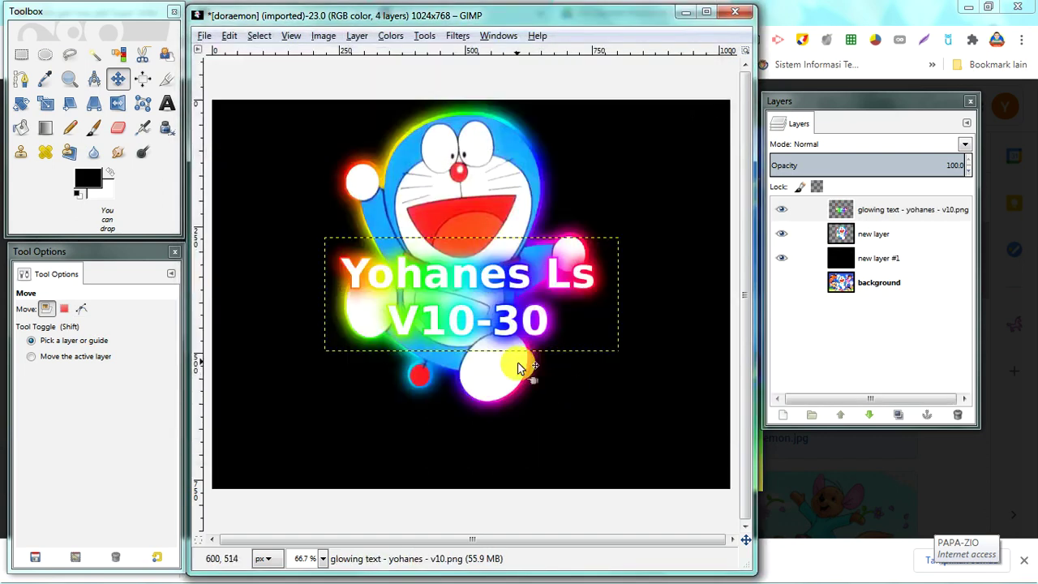
mouse_move(414, 273)
mouse_down()
mouse_move(409, 406)
mouse_move(394, 411)
mouse_up()
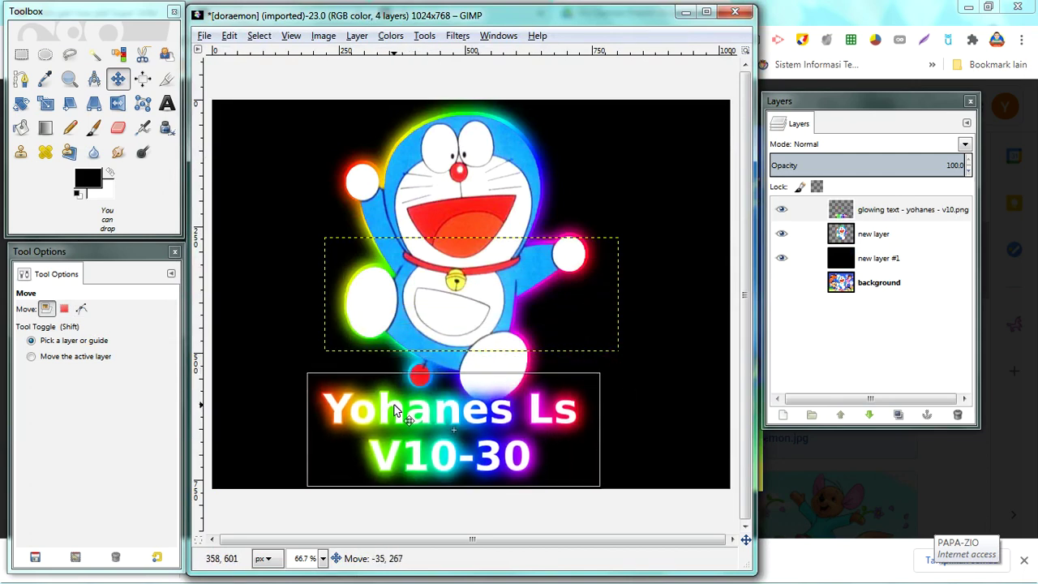
click(869, 234)
click(896, 260)
Save the project as 'Glowing Picture1- nama - kelas.xcf' in Documents\5.9
click(892, 282)
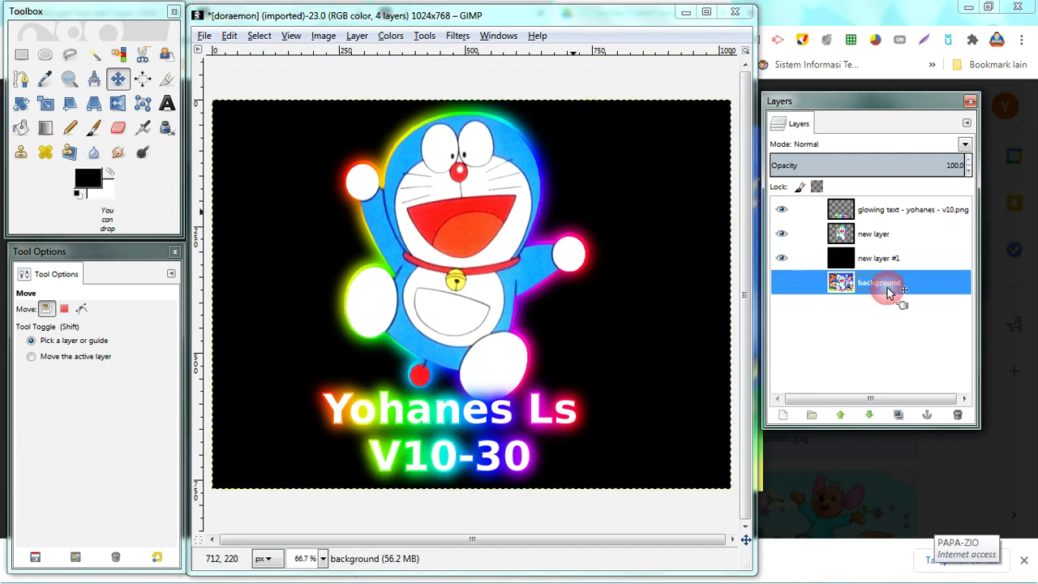
click(203, 36)
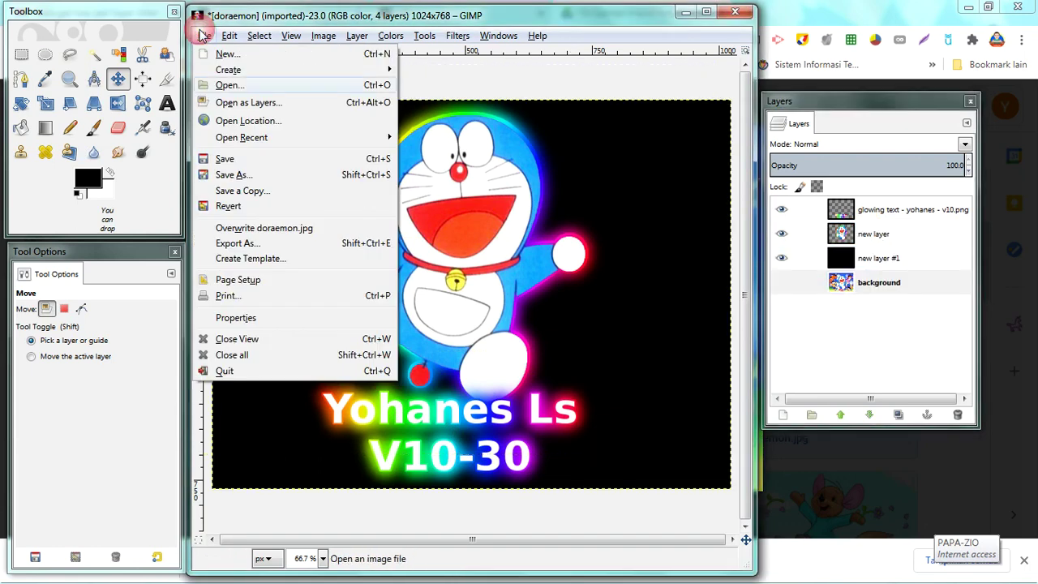
click(232, 177)
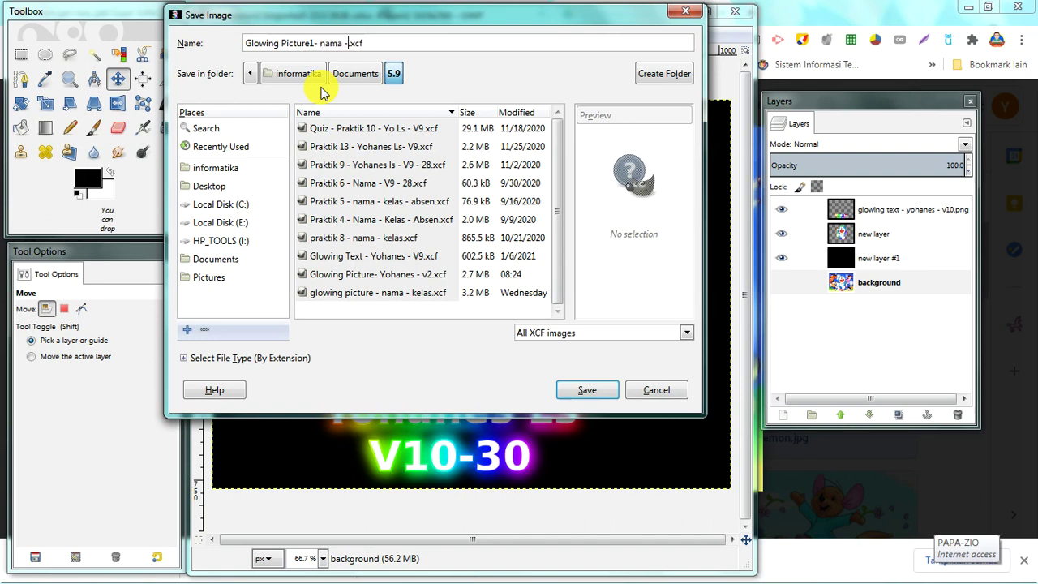
key(Return)
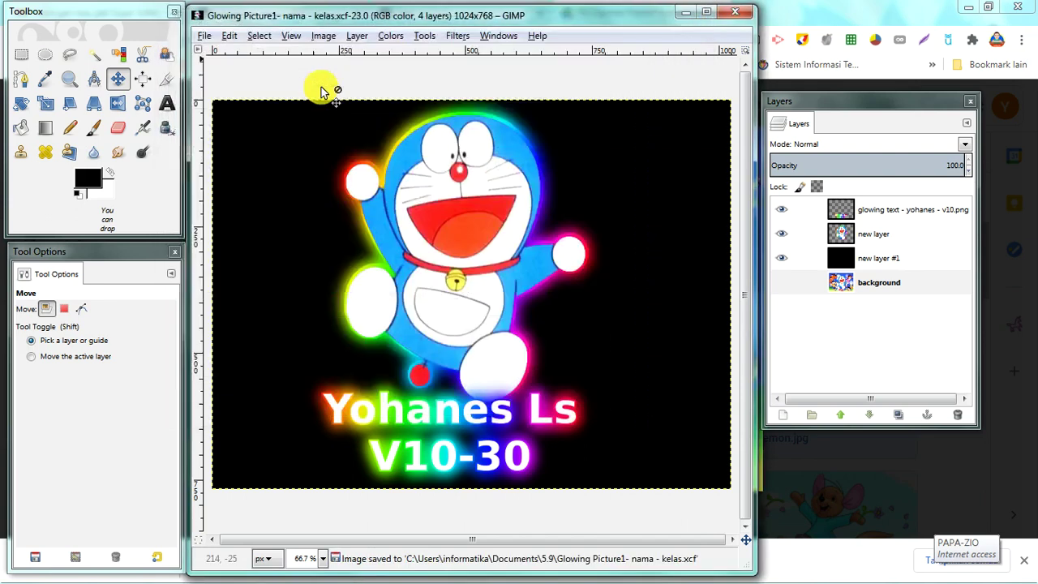
Export the picture as 'Glowing Picture1- nama - kelas.png' with default PNG options
click(207, 36)
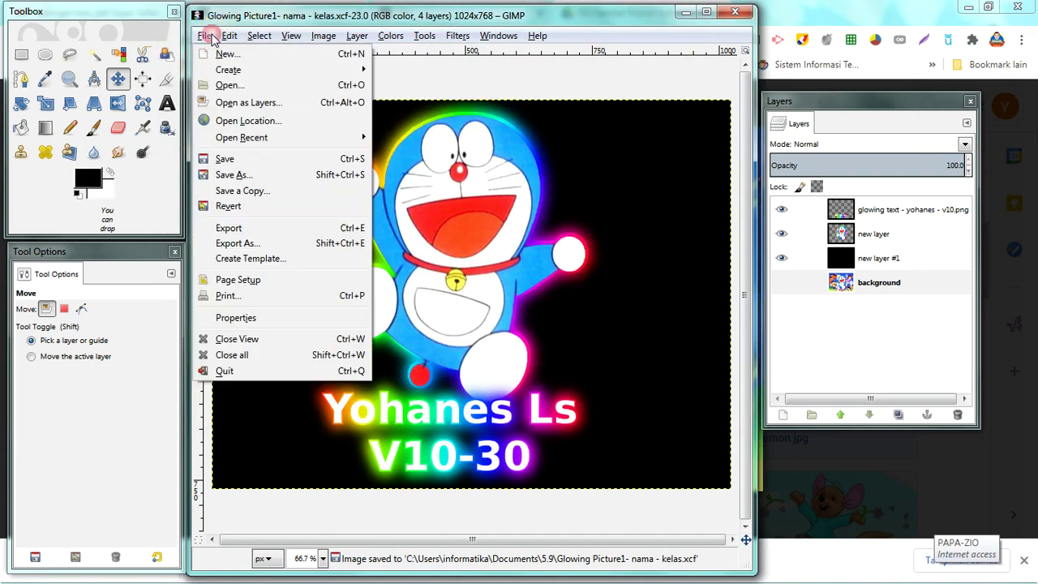
click(231, 244)
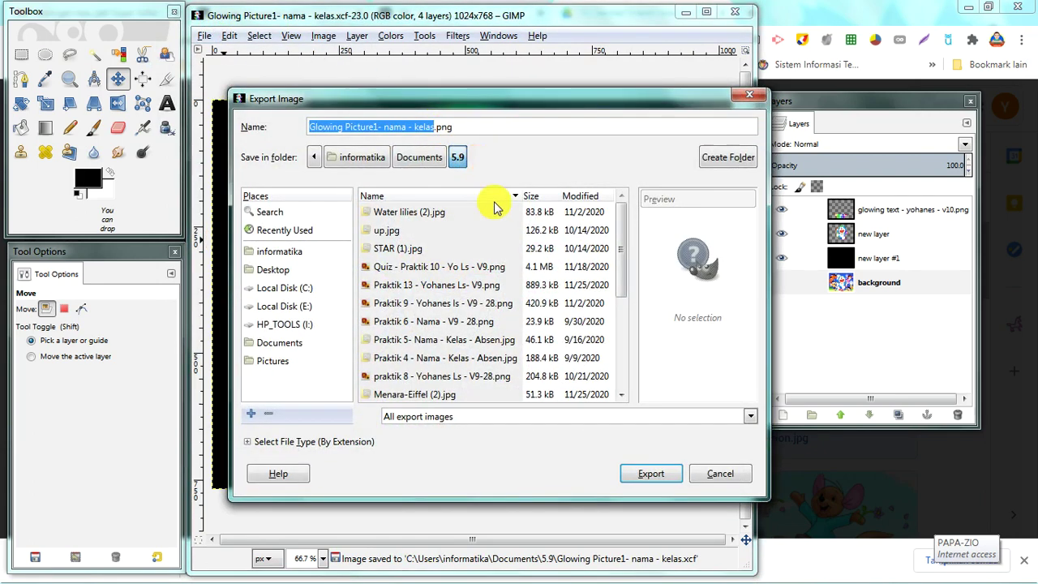
click(663, 474)
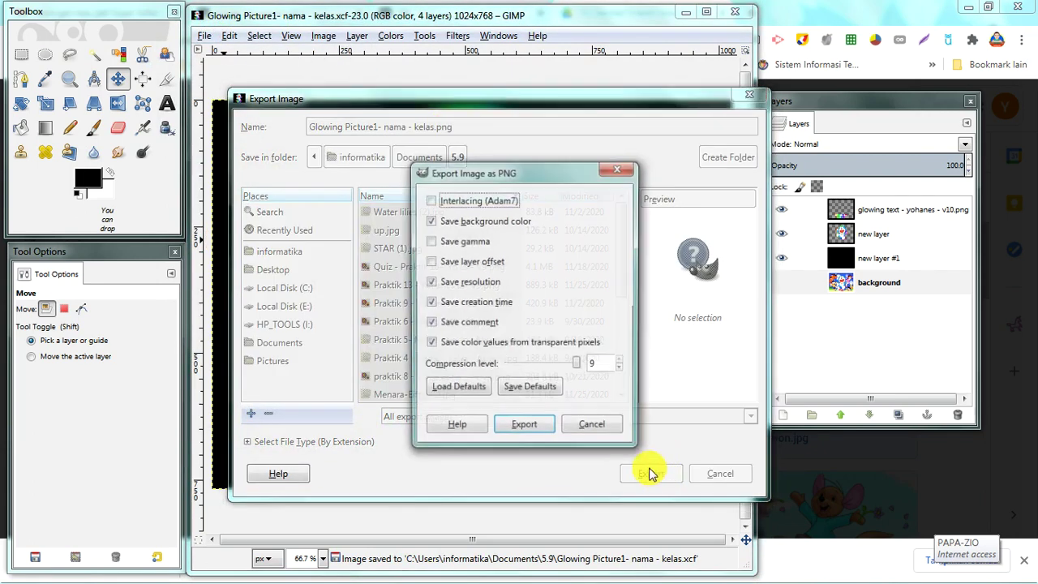
click(526, 428)
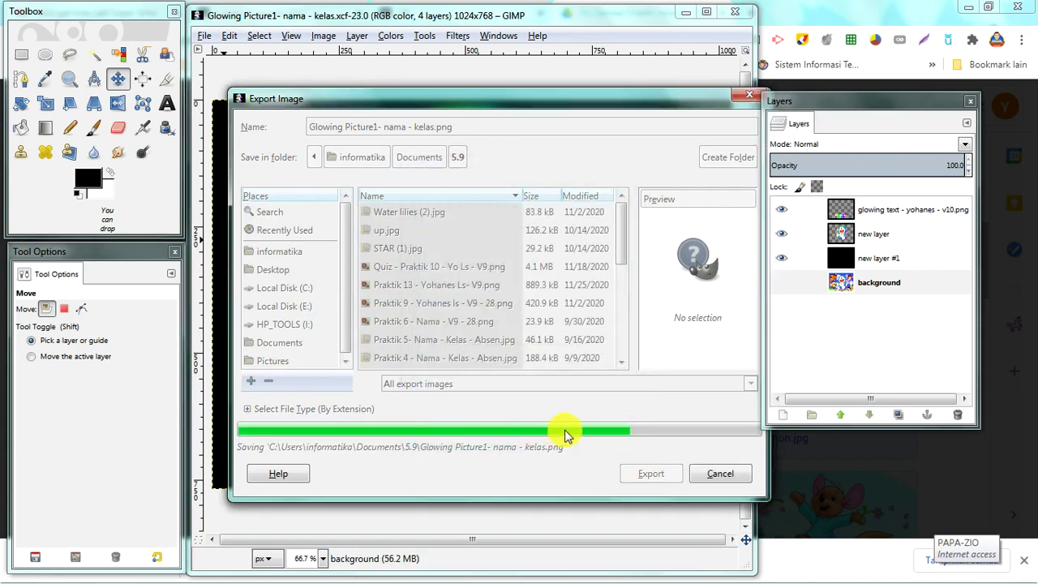